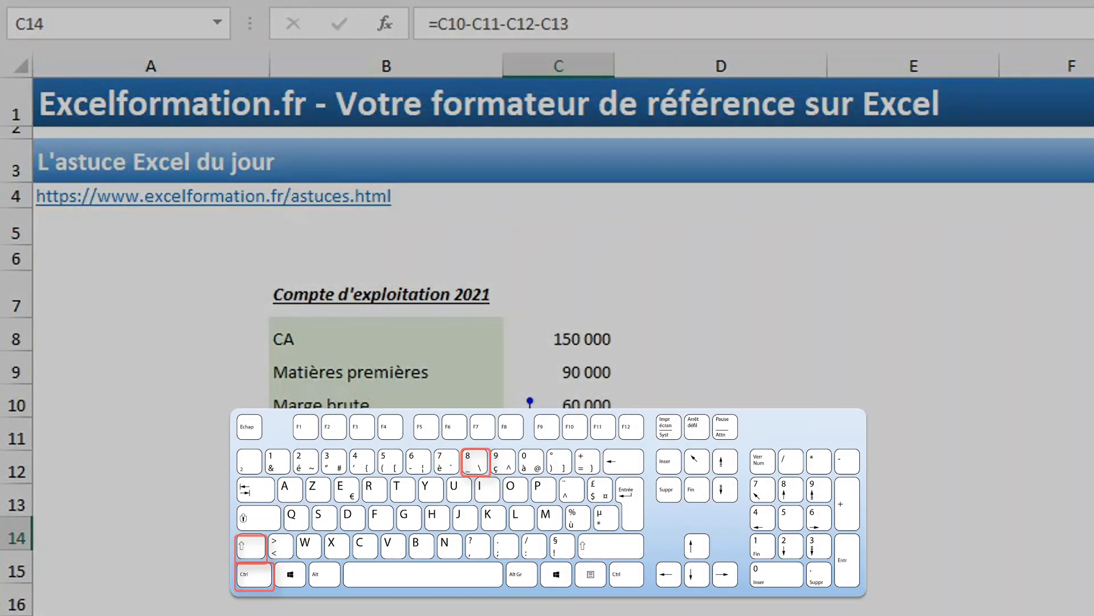
# Select the cells C10:C13 that feed the Résultat formula in C14 and move through them one by one.
pyautogui.hotkey('ctrl', 'shift', '8')
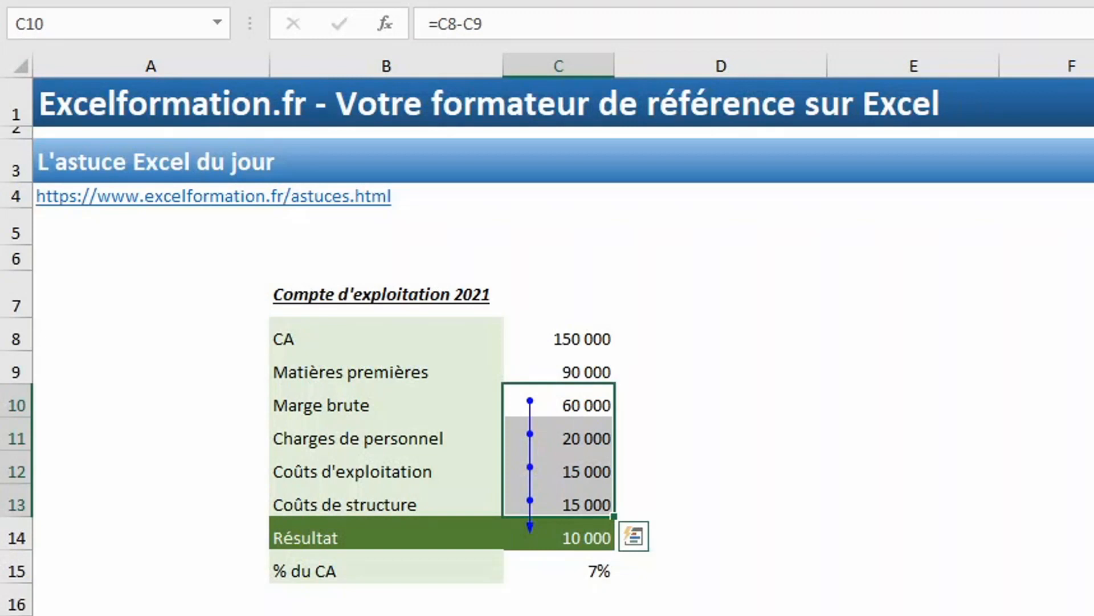
pyautogui.click(736, 600)
pyautogui.press('Escape')
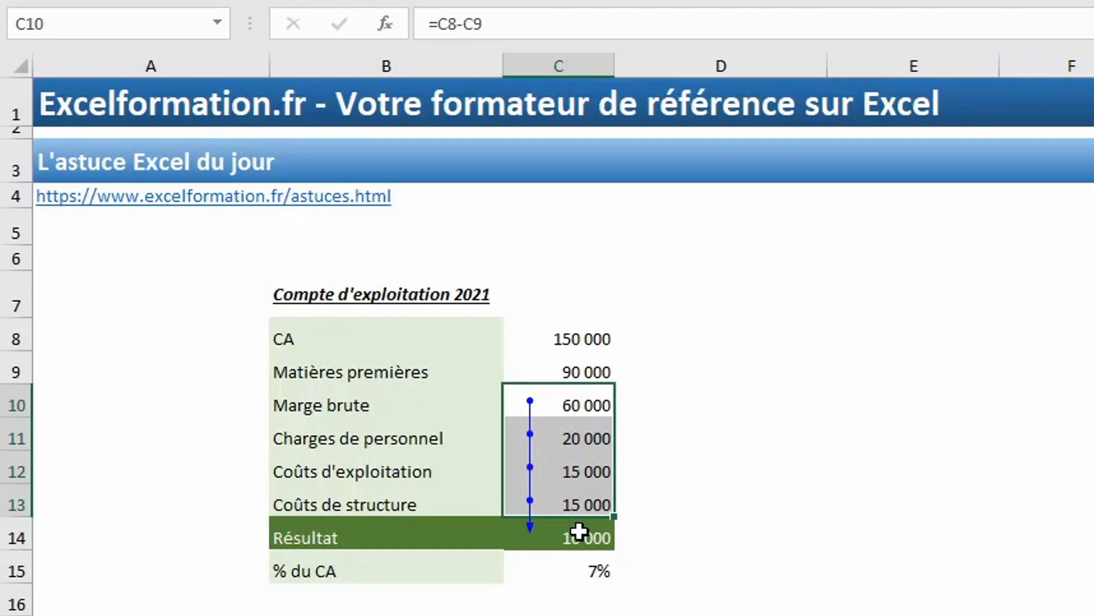
pyautogui.press('Return')
pyautogui.press('Return')
pyautogui.press('Return')
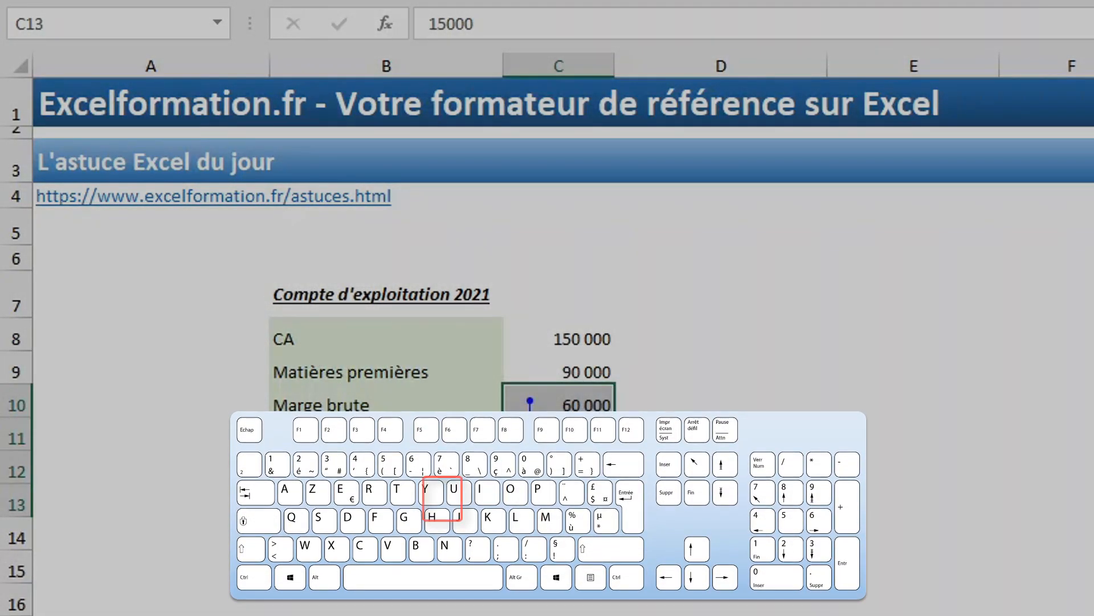
pyautogui.press('Tab')
pyautogui.press('Tab')
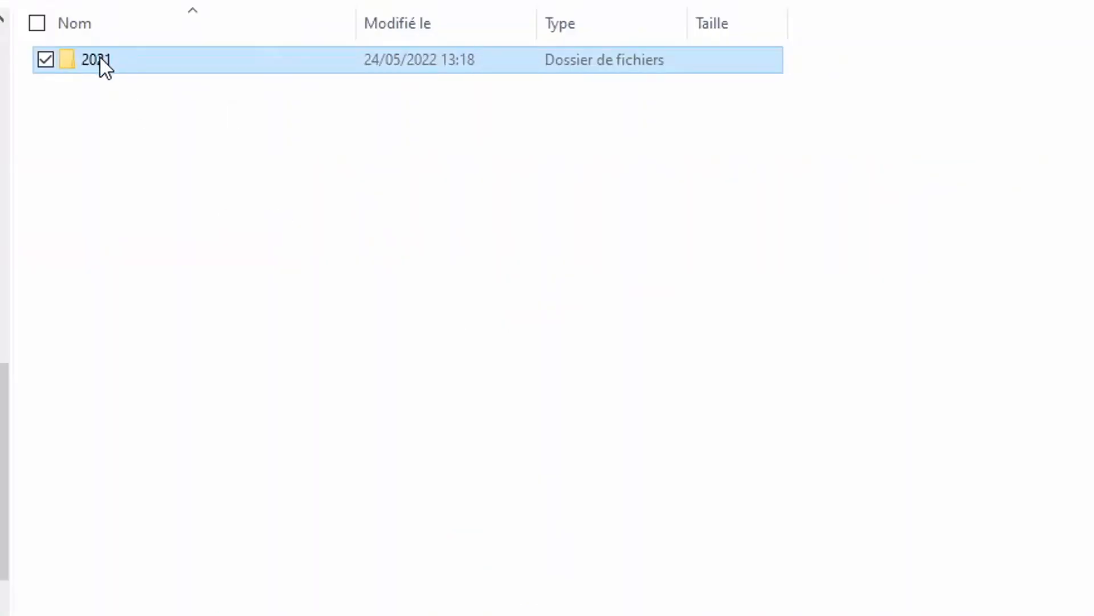
# In File Explorer, browse through the folders 2021, 01, Magasin Paris and Rayon cosmétiques to open Chiffres d'affaires.
pyautogui.doubleClick(100, 60)
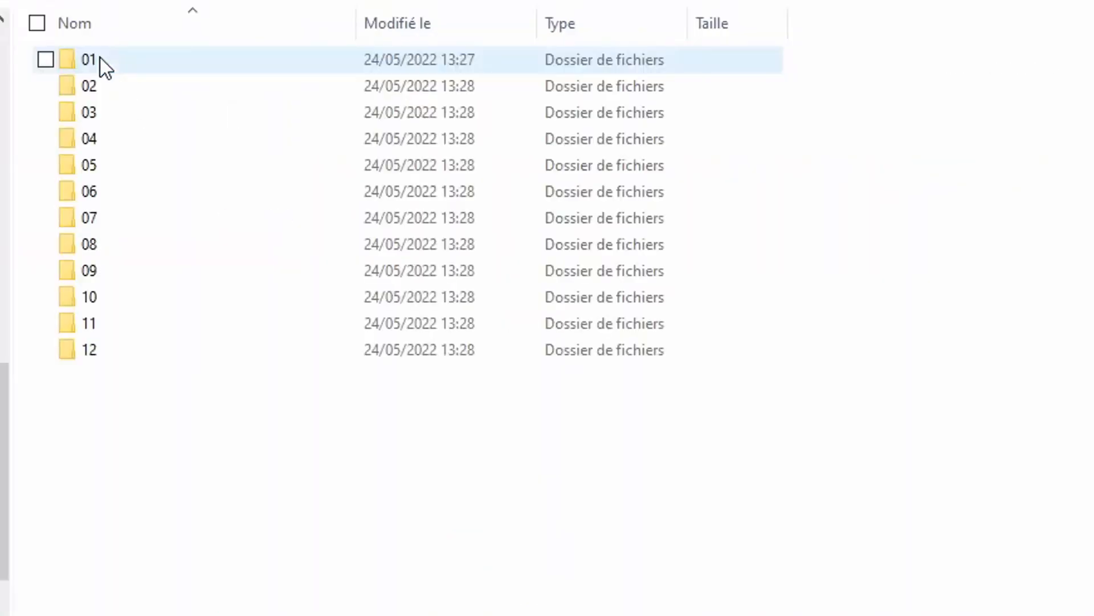
pyautogui.click(91, 68)
pyautogui.doubleClick(91, 68)
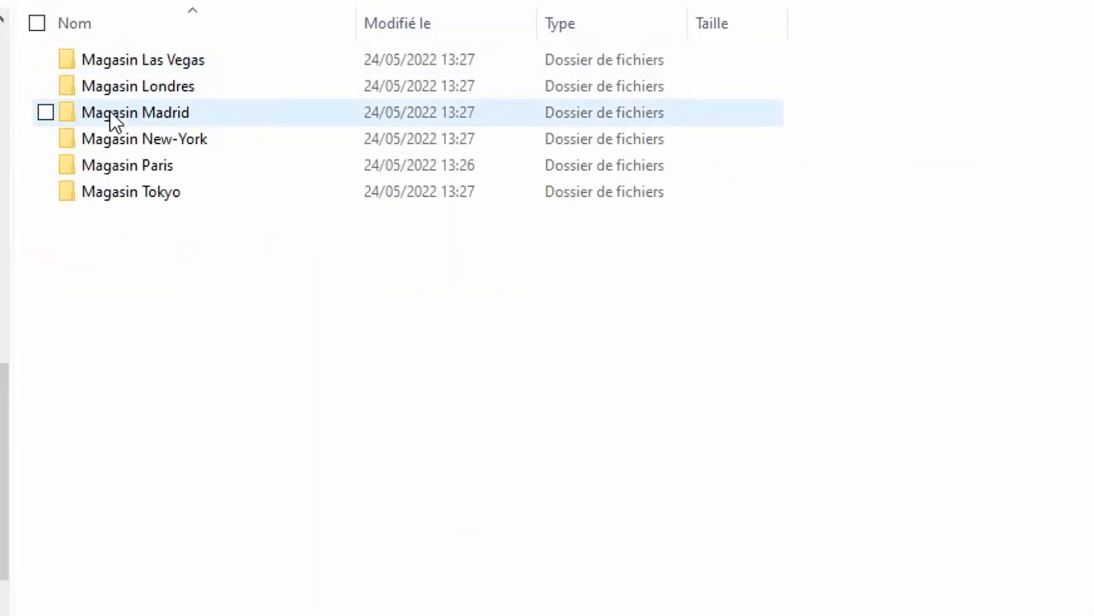
pyautogui.click(119, 162)
pyautogui.doubleClick(118, 162)
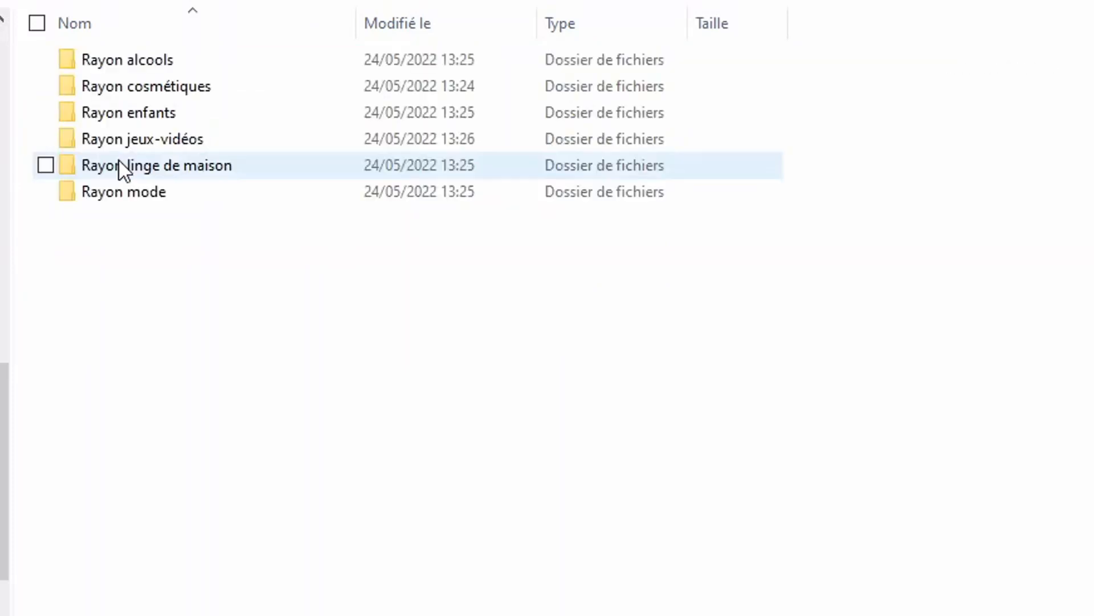
pyautogui.click(138, 84)
pyautogui.doubleClick(139, 84)
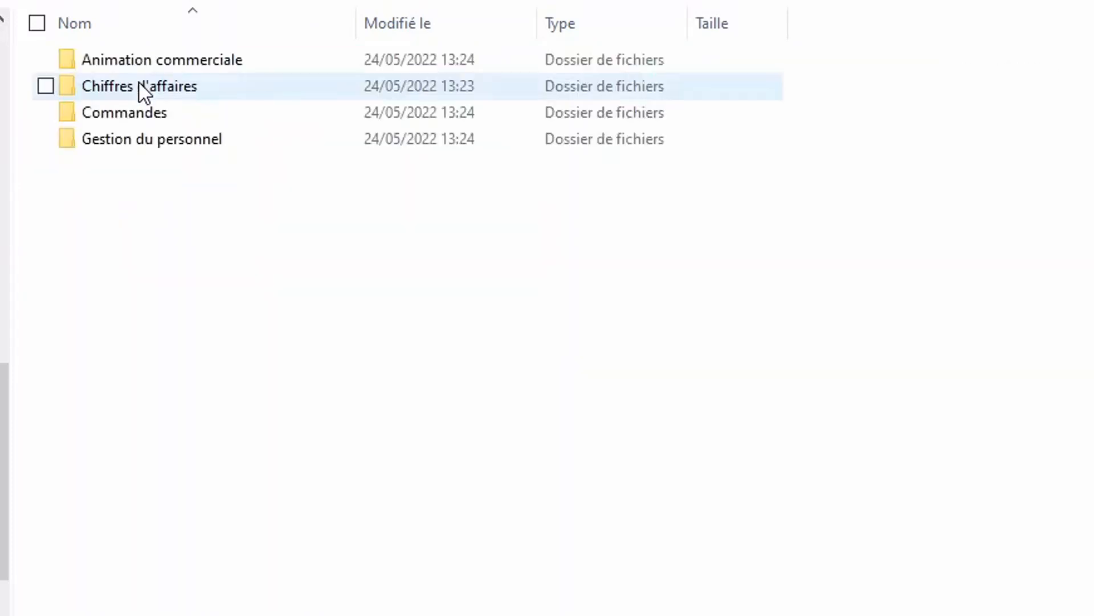
pyautogui.click(139, 86)
pyautogui.doubleClick(139, 85)
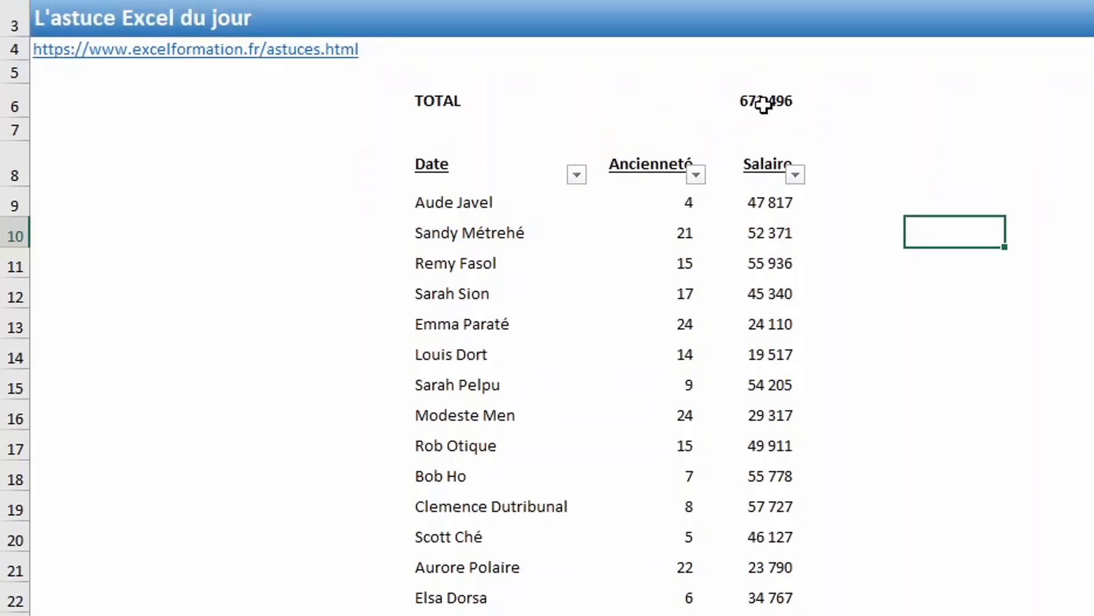
# Select the salary total in F6 and filter the Ancienneté column to values greater than 10.
pyautogui.click(767, 36)
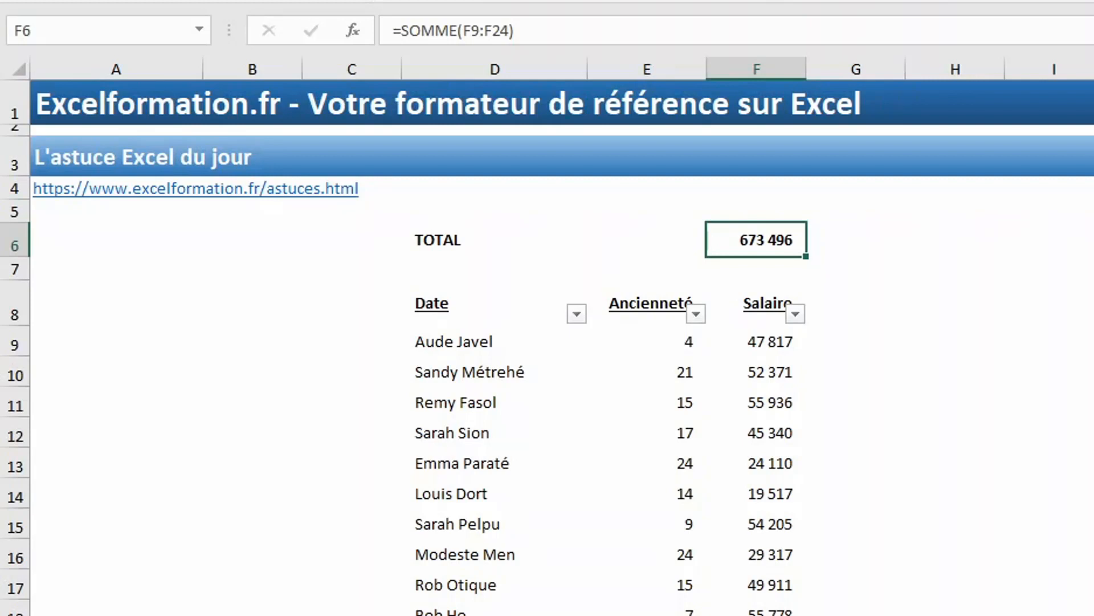
pyautogui.click(696, 313)
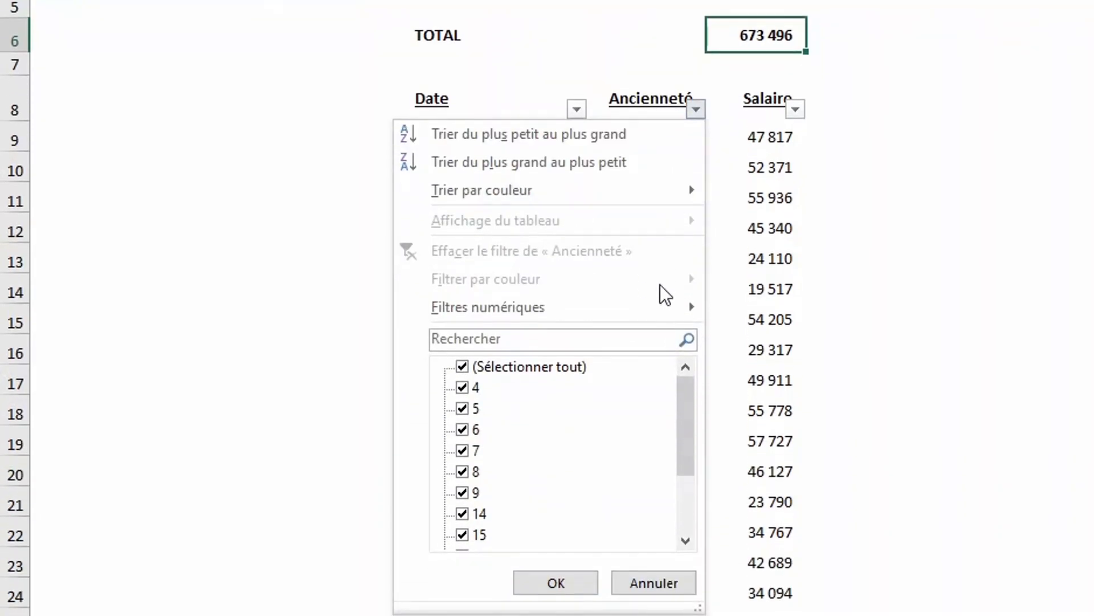
pyautogui.moveTo(660, 476)
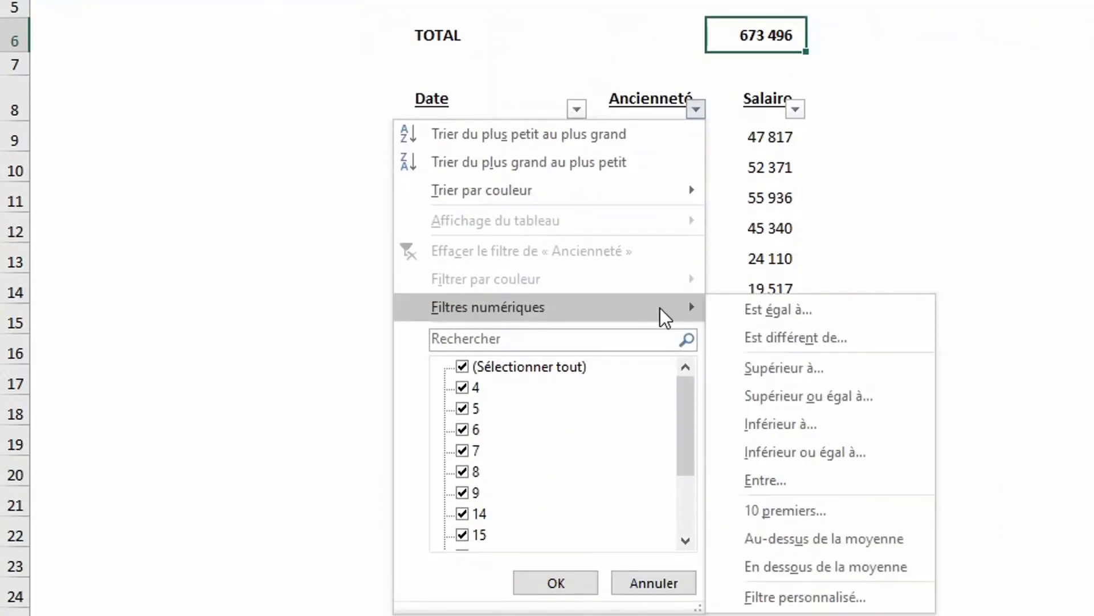
pyautogui.click(806, 366)
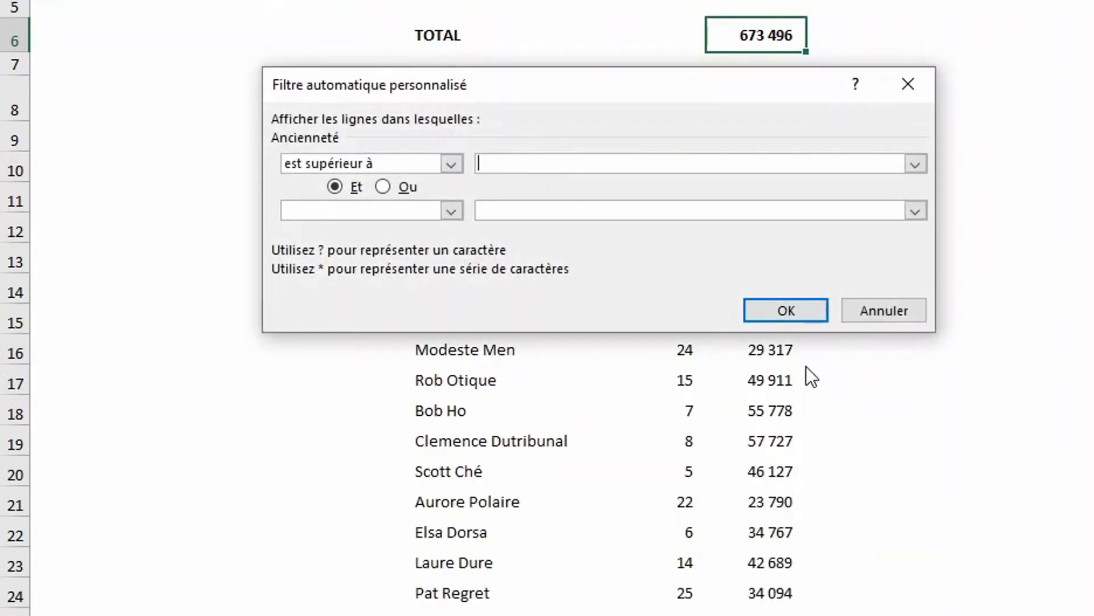
pyautogui.write('10')
pyautogui.click(774, 304)
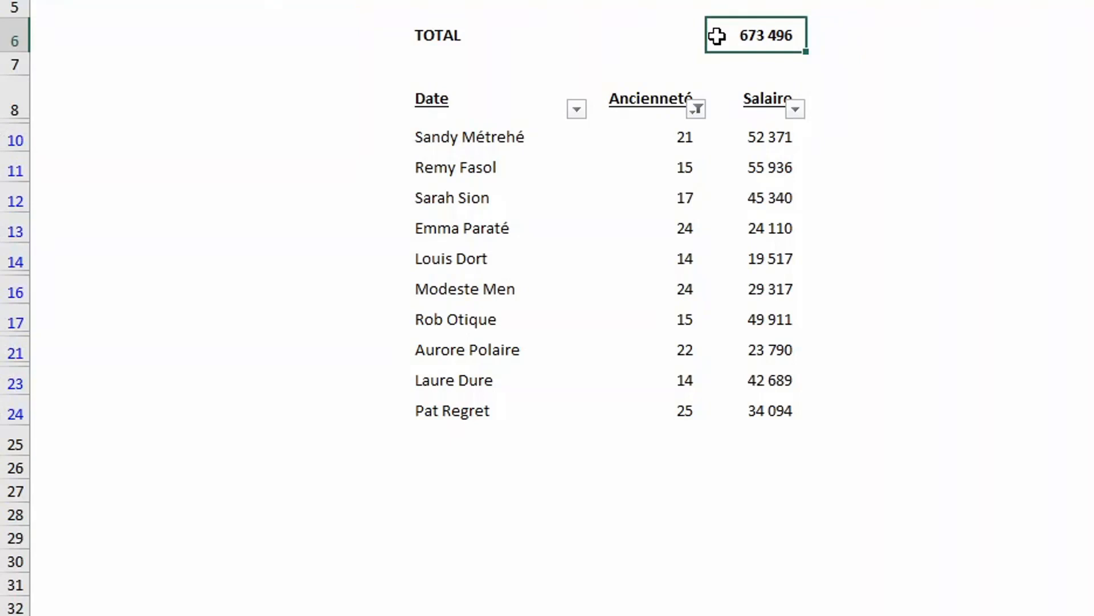
# Replace the salary total in F6 with the formula =SOUS.TOTAL(9;F9:F24), using function 9 - SOMME.
pyautogui.write('=so')
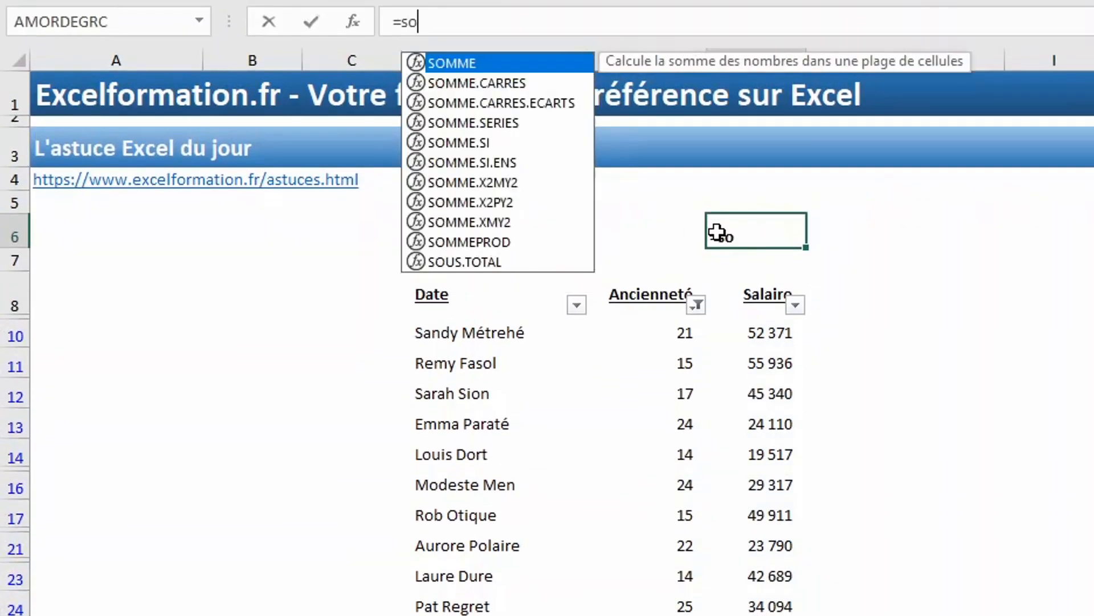
pyautogui.write('us.total')
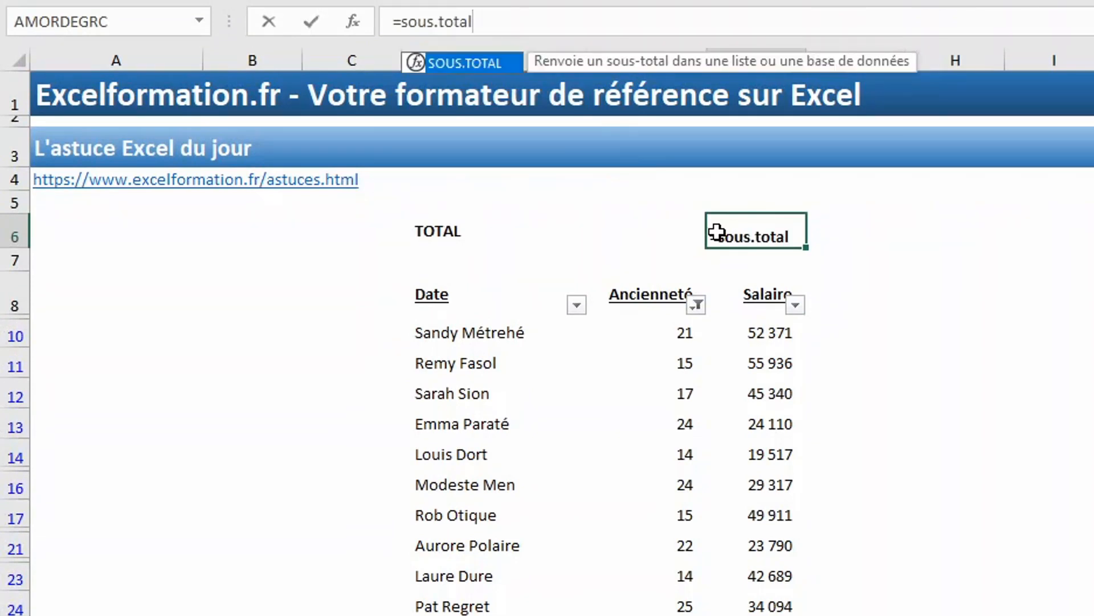
pyautogui.write('(')
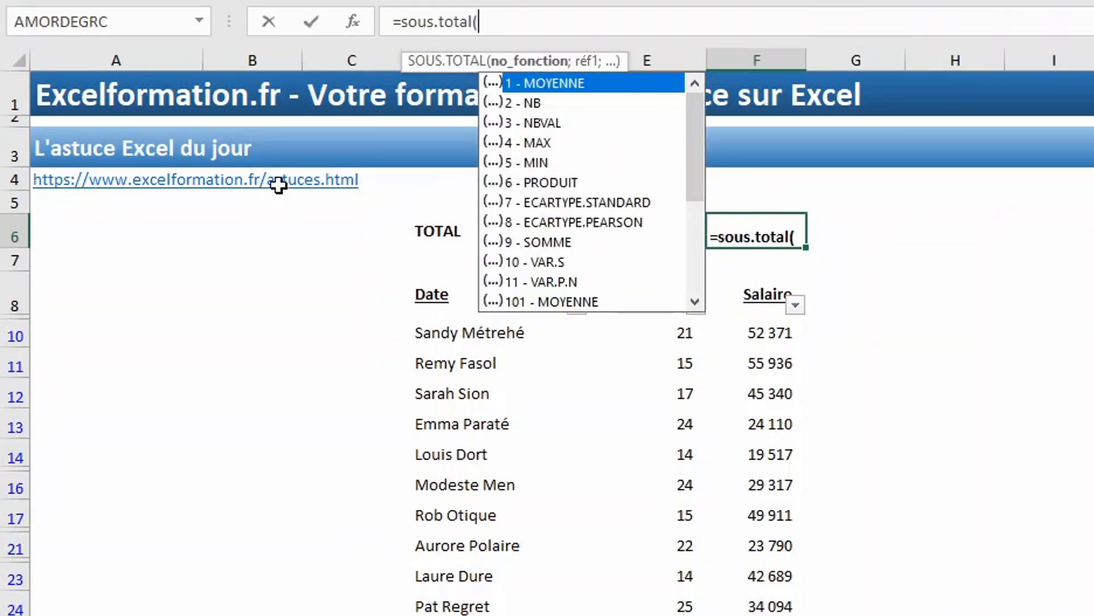
pyautogui.doubleClick(534, 245)
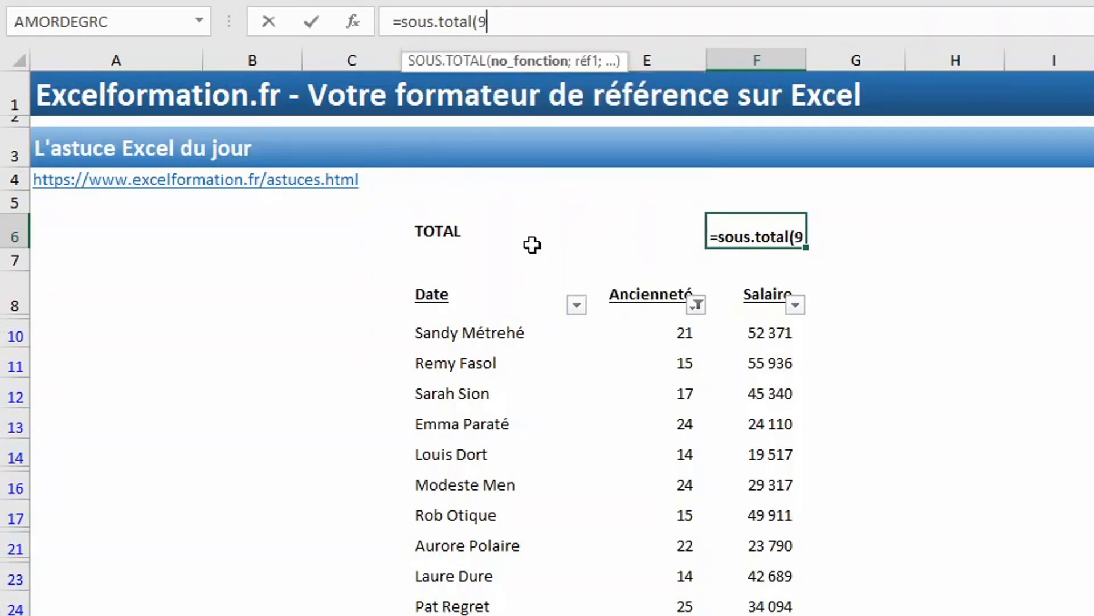
pyautogui.write(';')
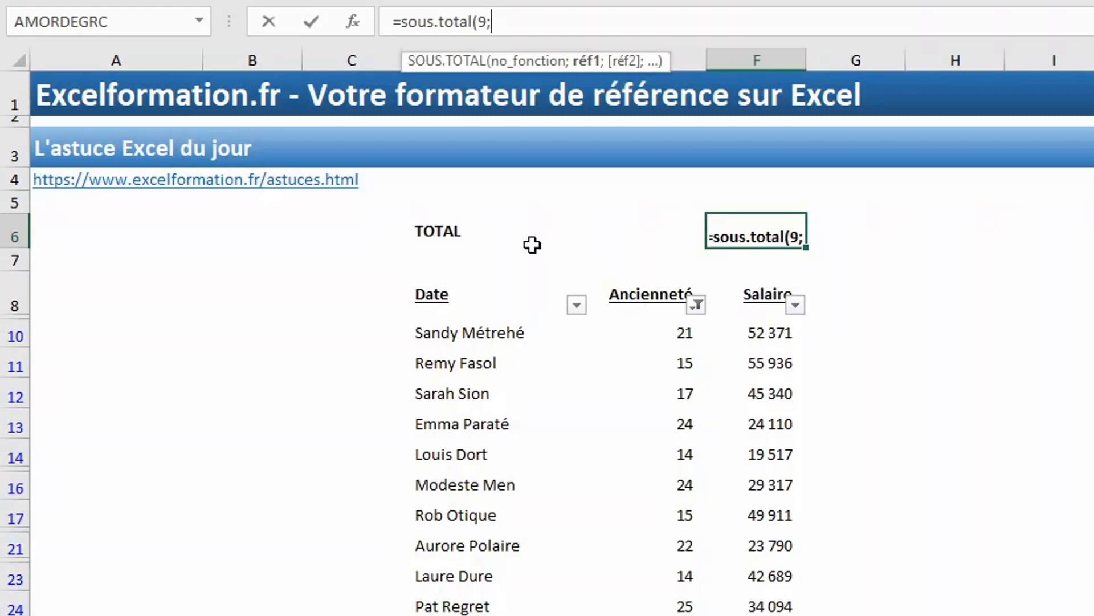
pyautogui.write('f9')
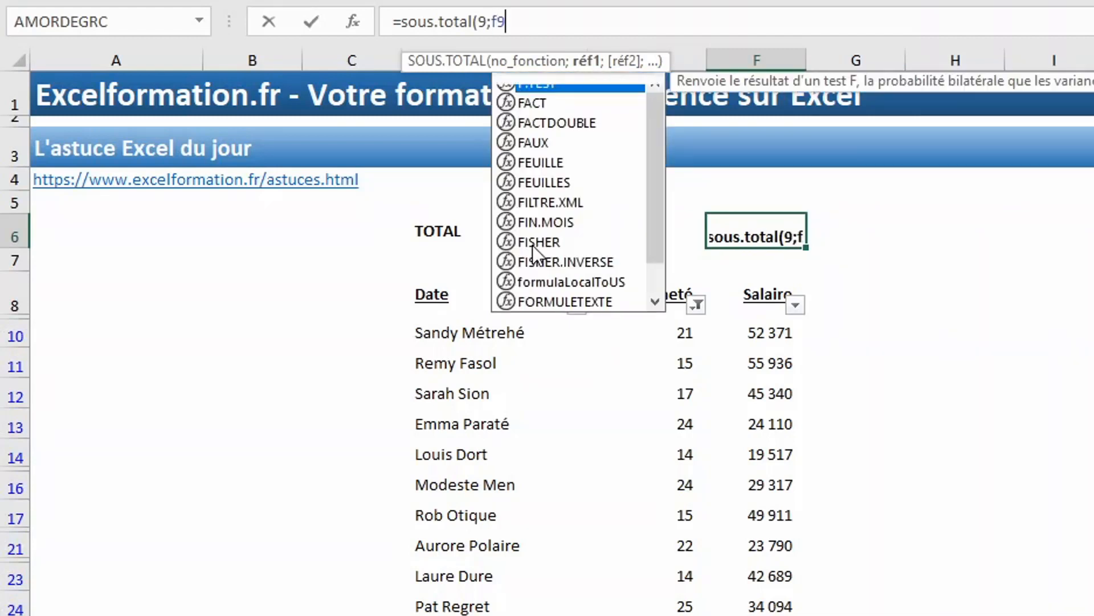
pyautogui.write(':F')
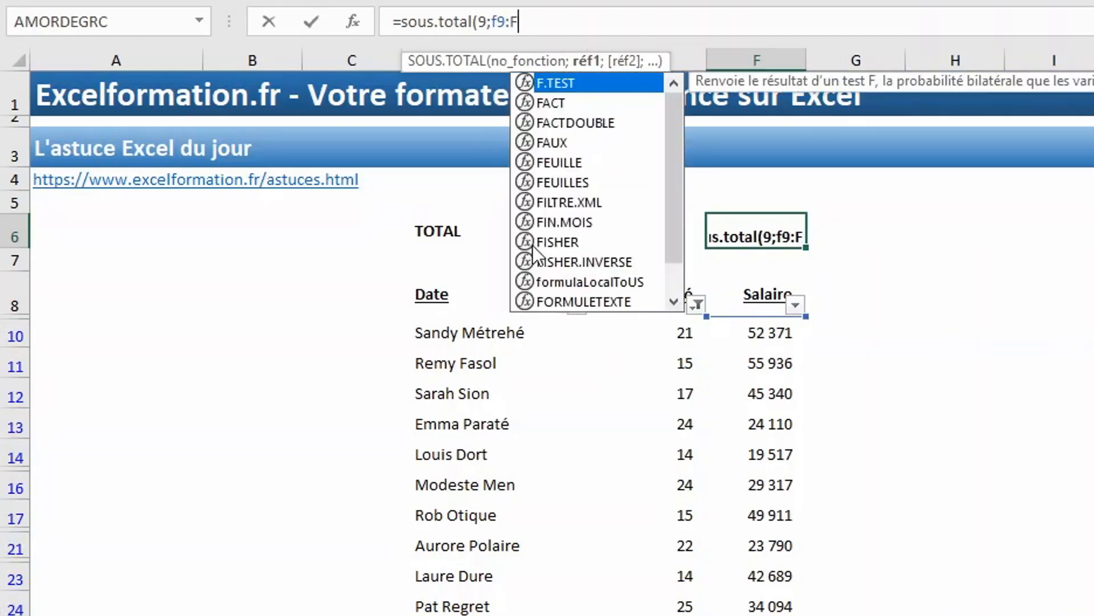
pyautogui.write('24)')
pyautogui.press('Return')
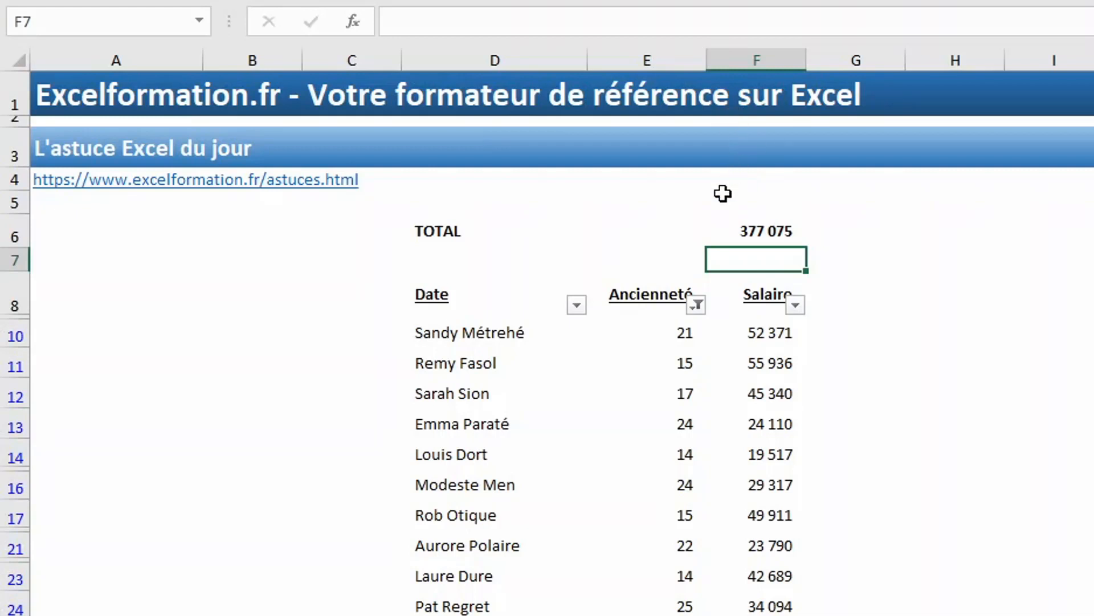
# Reselect all values in the Ancienneté filter to show every employee row again.
pyautogui.click(696, 304)
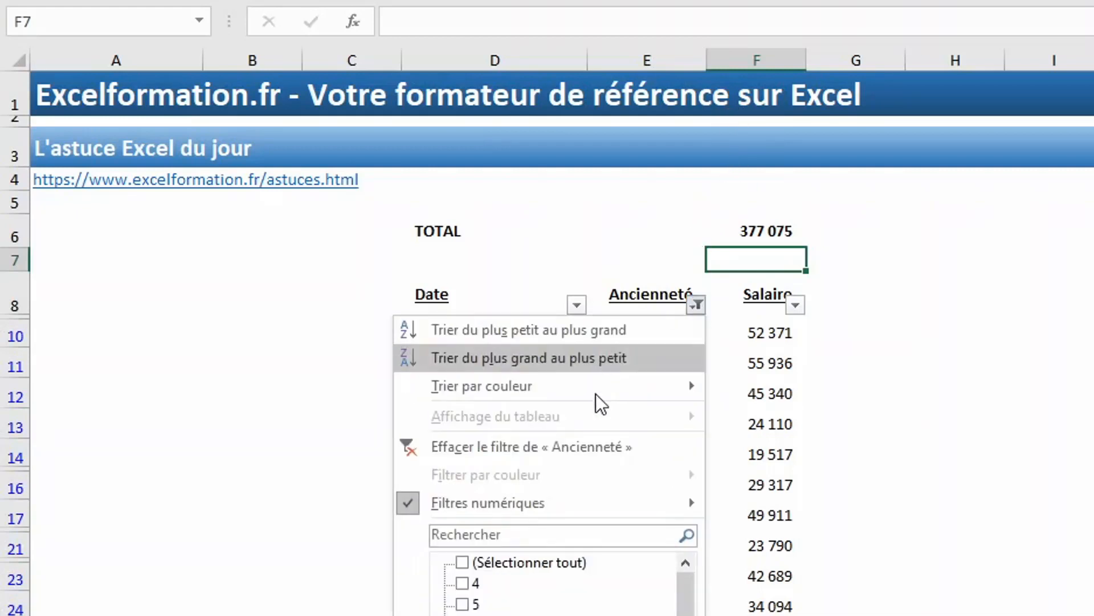
pyautogui.click(466, 563)
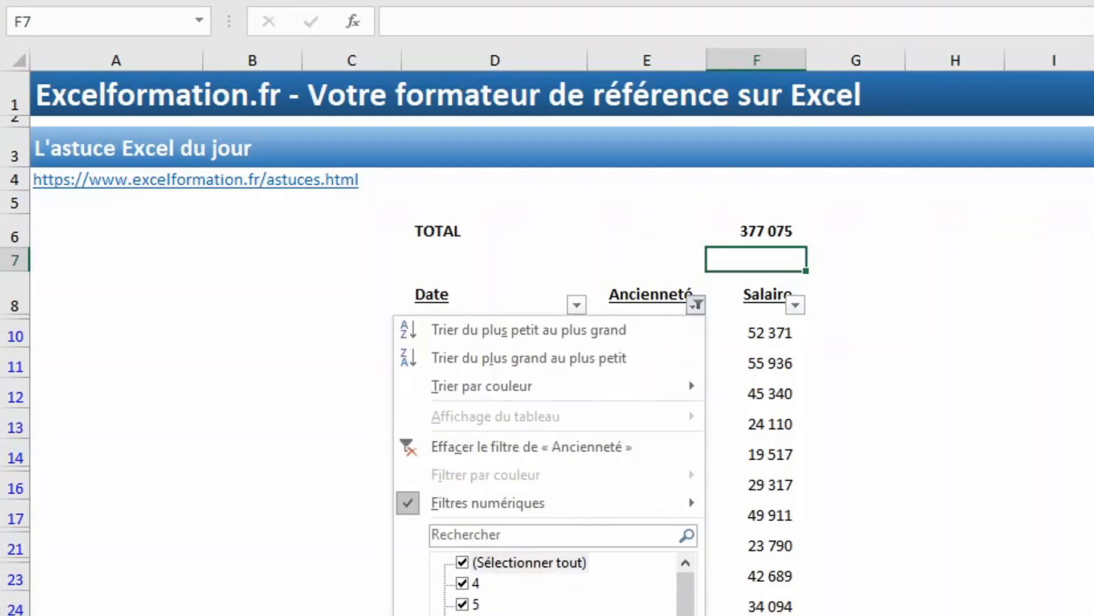
pyautogui.press('Return')
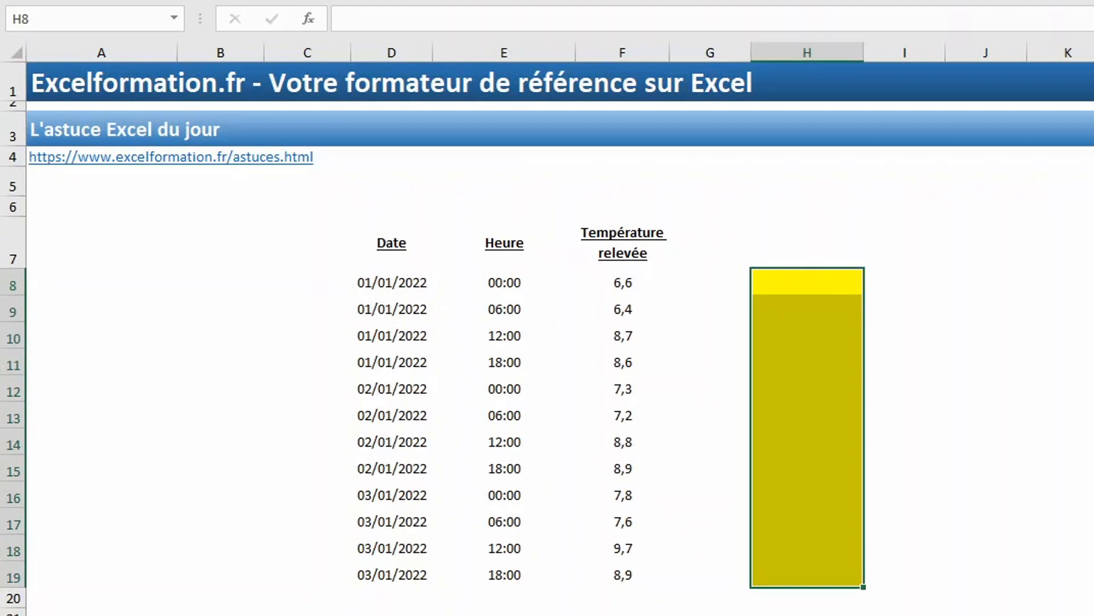
# Fill the yellow range H8:H19 with the formula =D8&" "&E8 to join each date and time.
pyautogui.write('=')
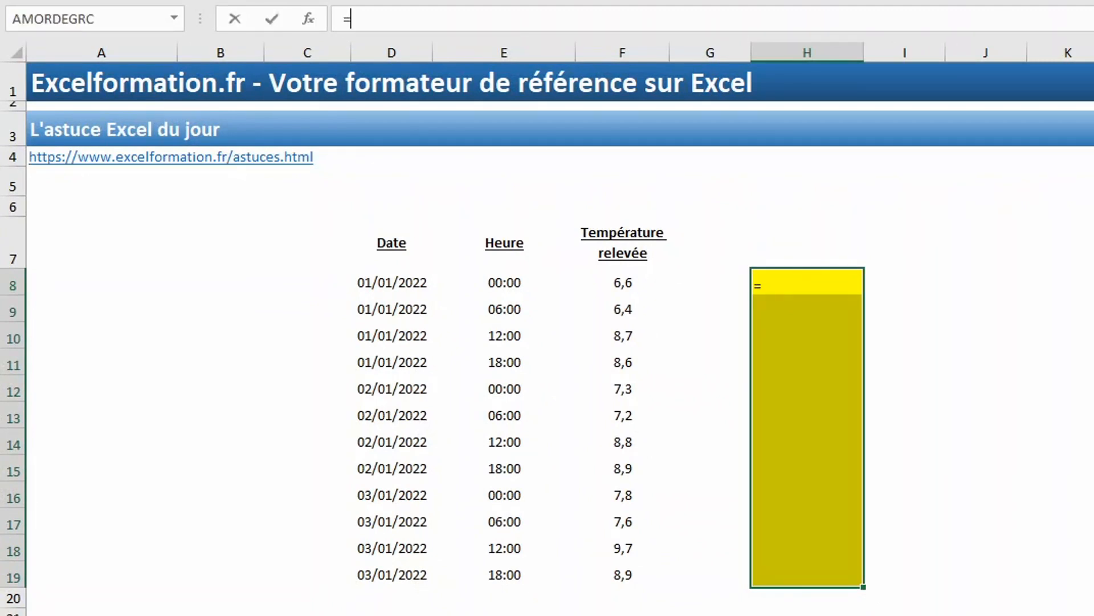
pyautogui.click(368, 283)
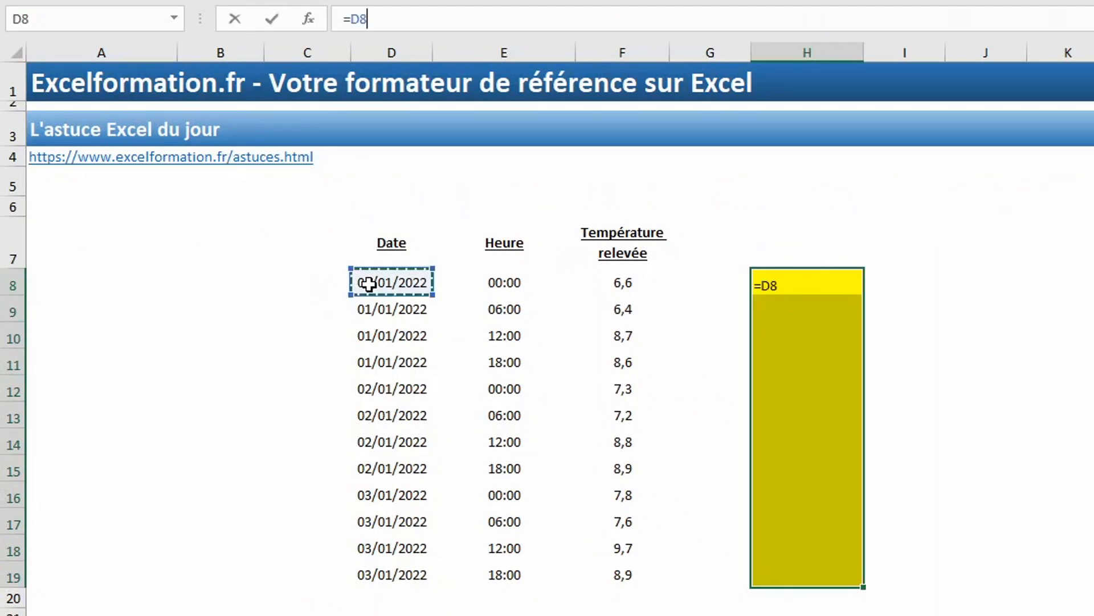
pyautogui.write('&" "&')
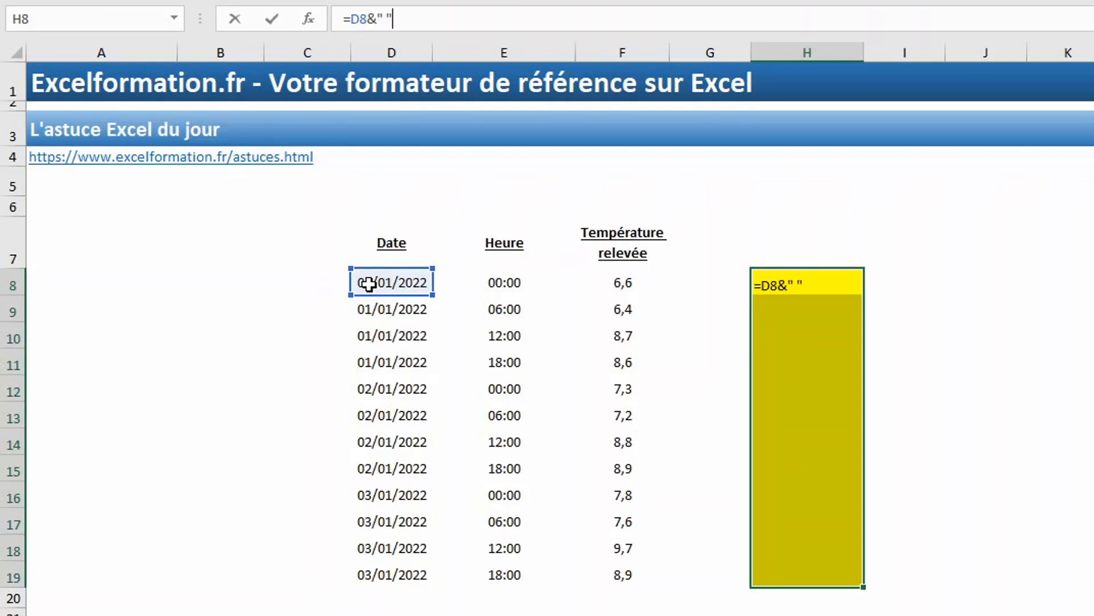
pyautogui.click(488, 287)
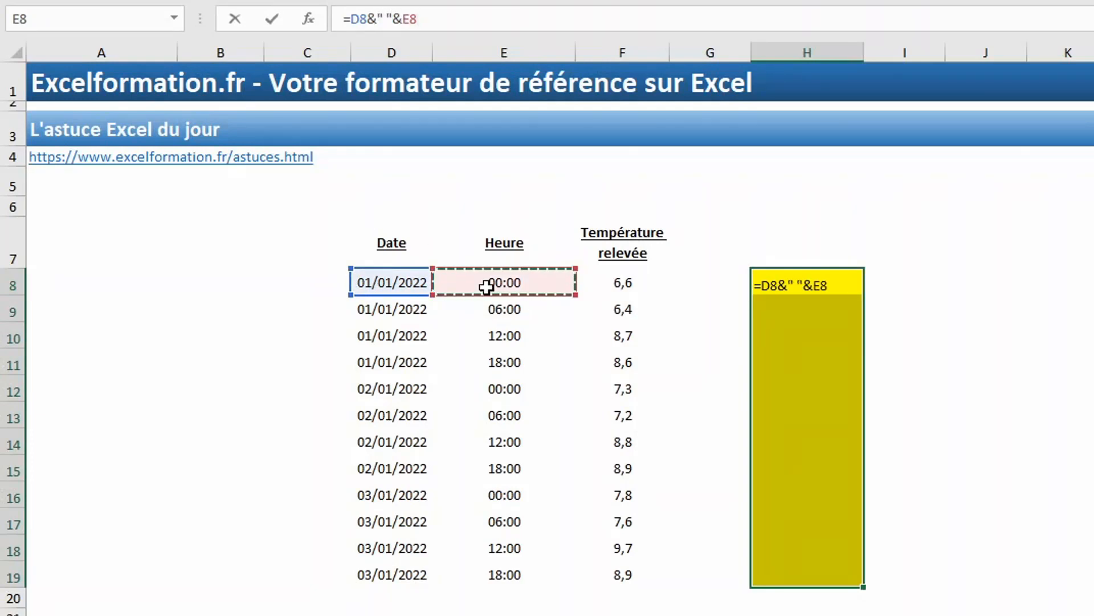
pyautogui.hotkey('ctrl', 'Return')
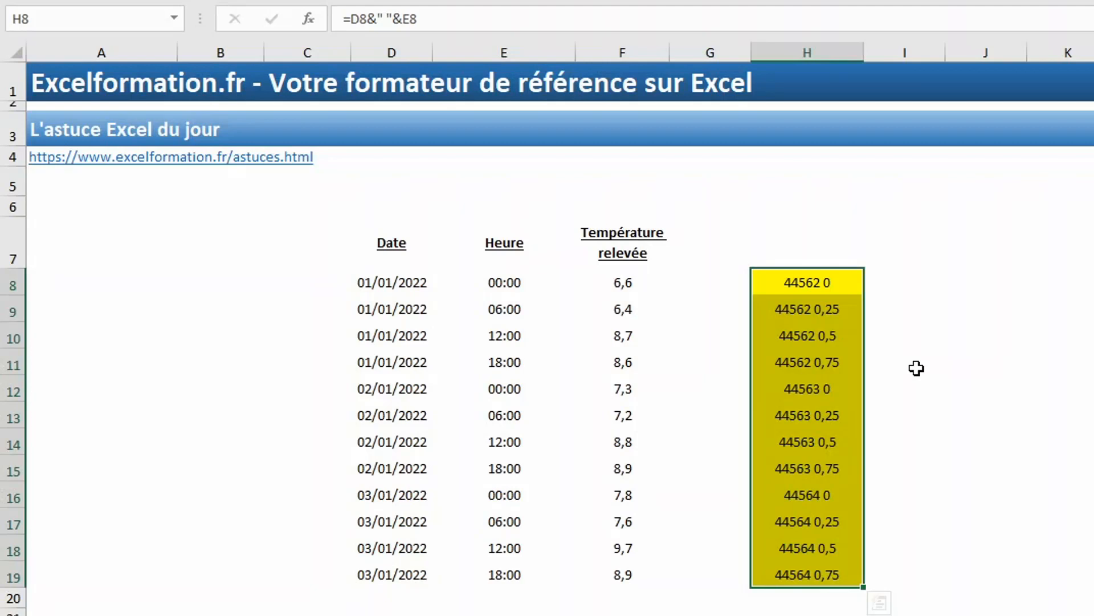
# Change the formula across H8:H19 to =D8+E8 so each date and time are added together.
pyautogui.click(403, 20)
pyautogui.press('BackSpace')
pyautogui.press('BackSpace')
pyautogui.press('BackSpace')
pyautogui.press('BackSpace')
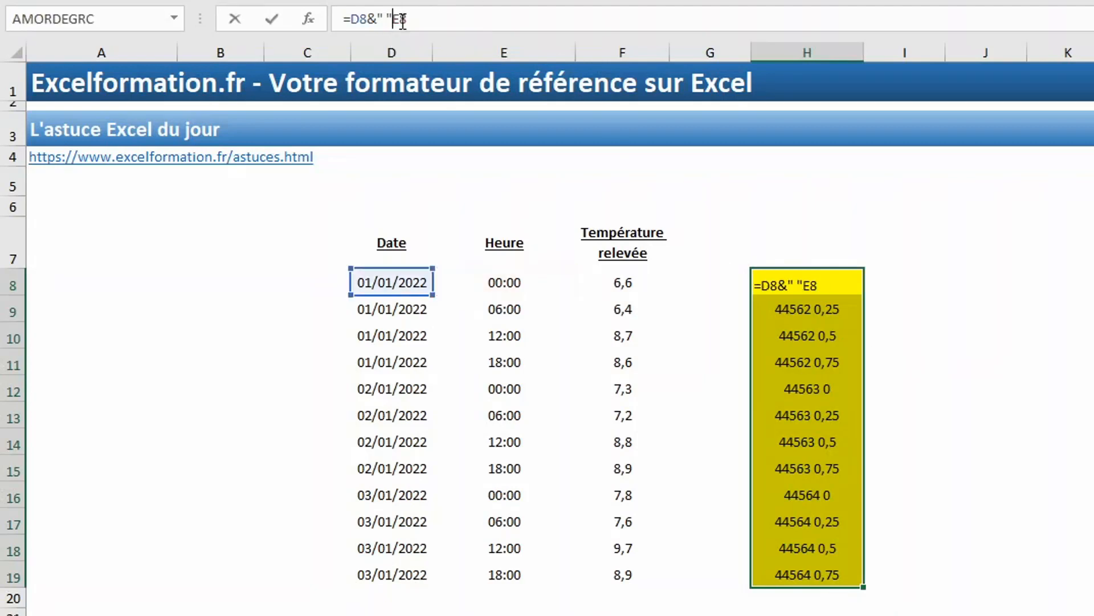
pyautogui.press('BackSpace')
pyautogui.write('+')
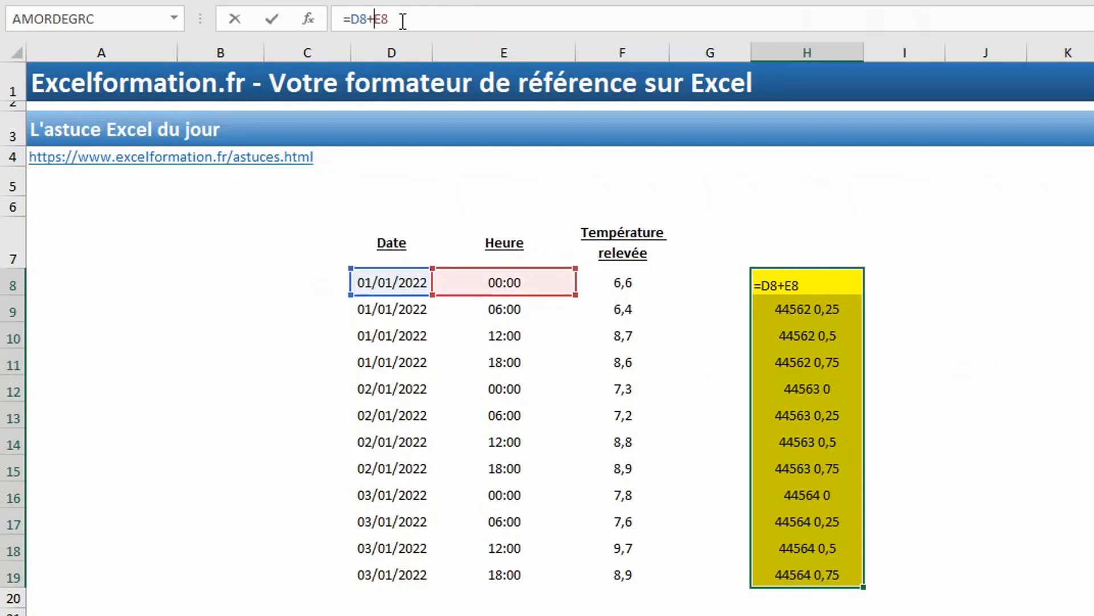
pyautogui.hotkey('ctrl', 'Return')
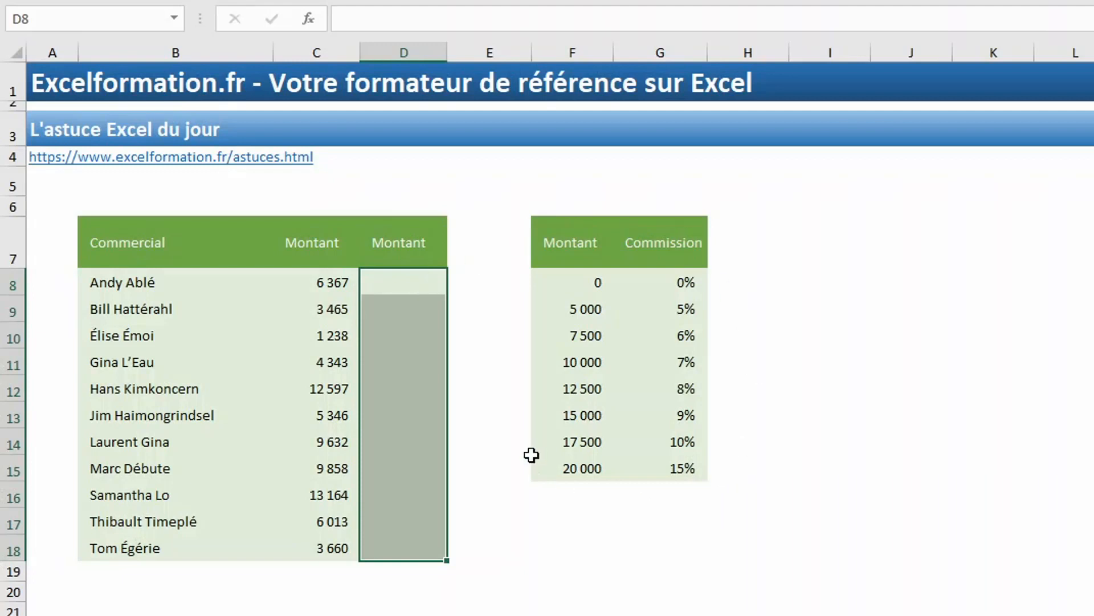
# Begin a RECHERCHEV formula in D8:D18 that looks up C8 in the absolute commission table range $F$8:$G$15.
pyautogui.write('=recher')
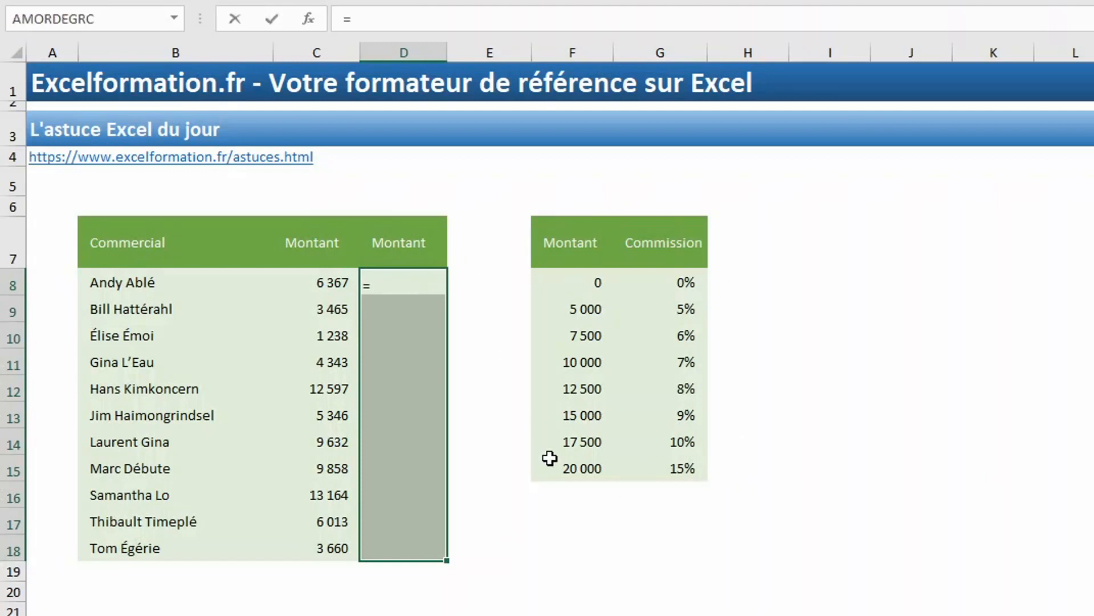
pyautogui.press('Down')
pyautogui.press('Down')
pyautogui.press('Tab')
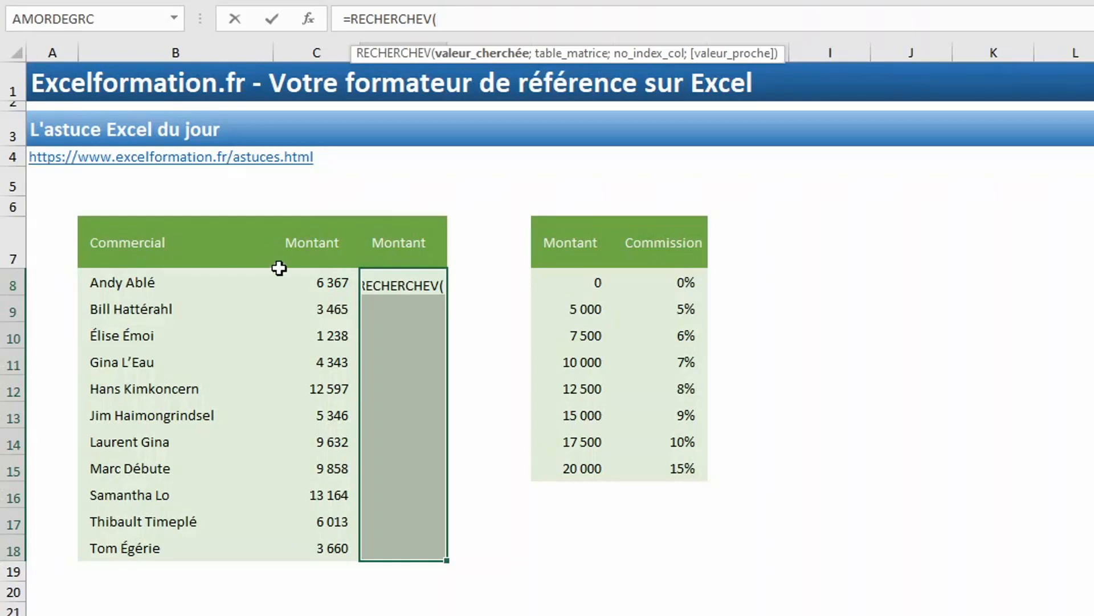
pyautogui.click(325, 278)
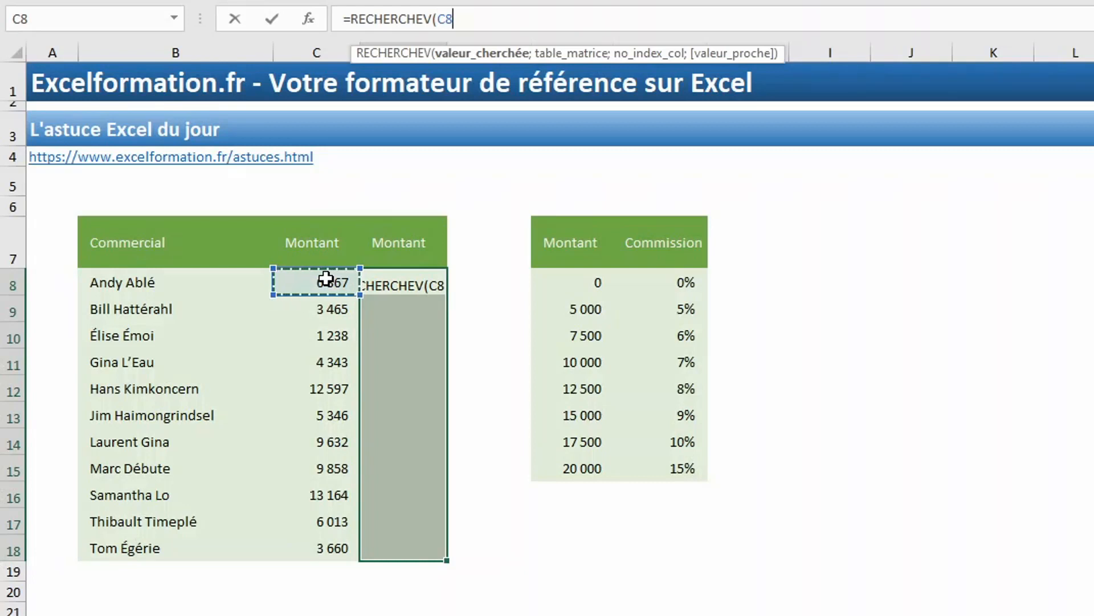
pyautogui.write(';')
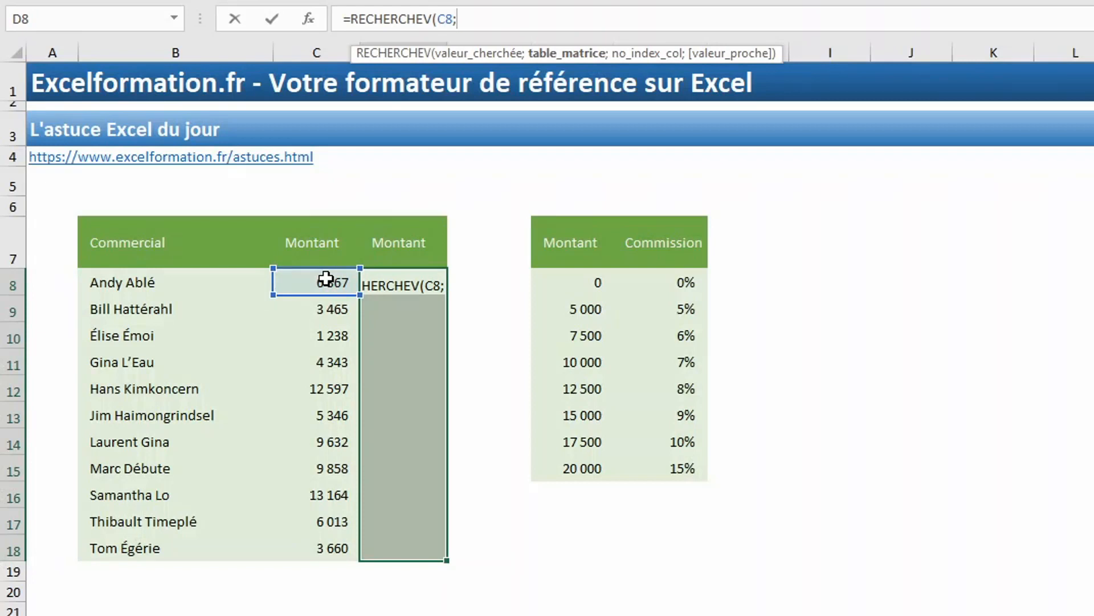
pyautogui.click(580, 282)
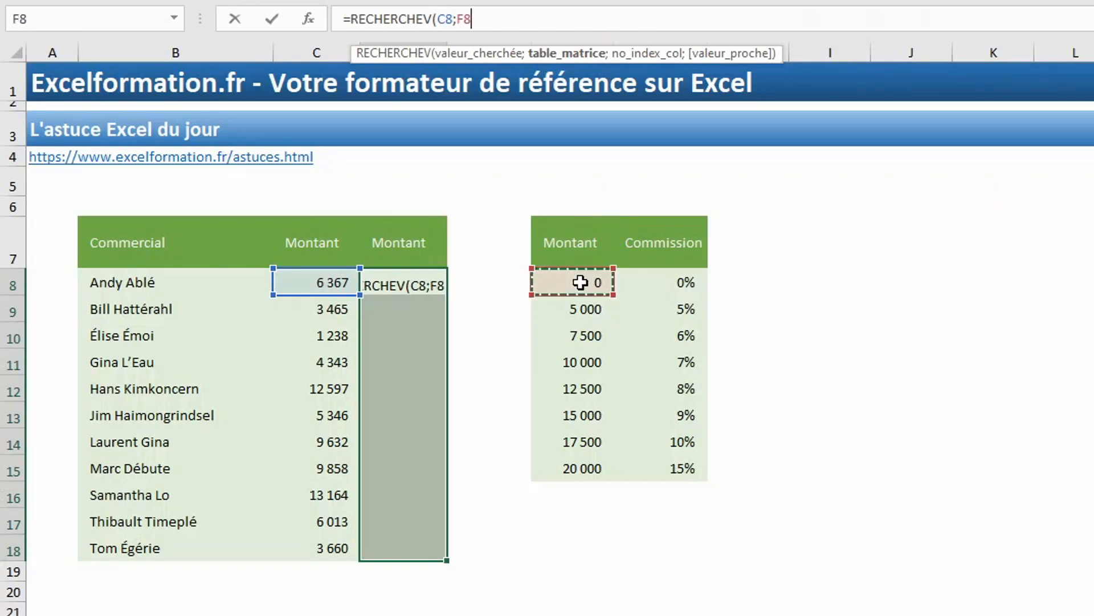
pyautogui.moveTo(580, 282); pyautogui.dragTo(686, 477)
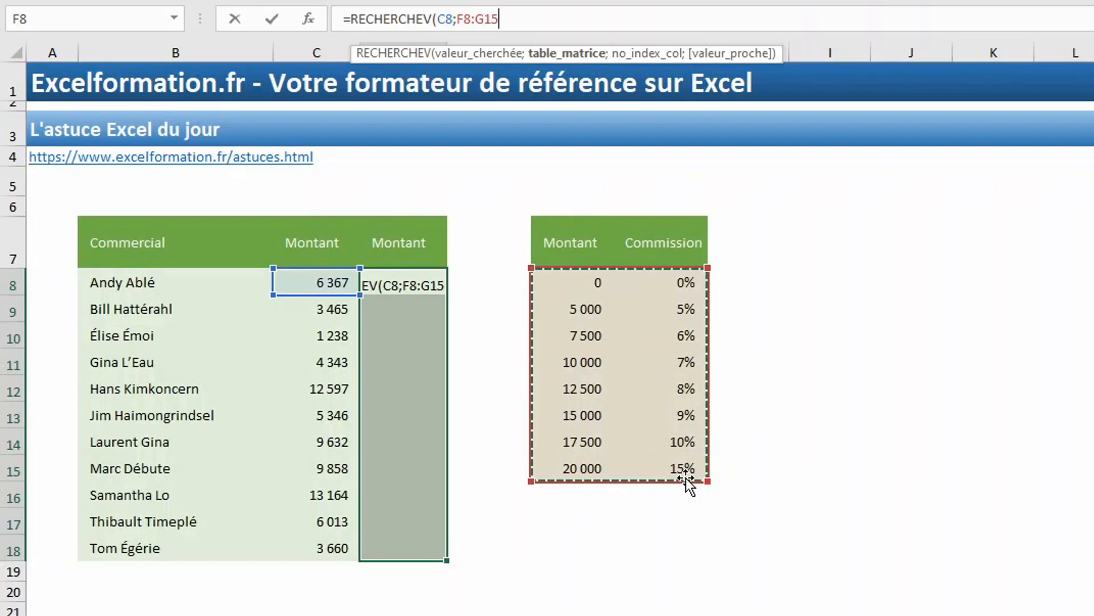
pyautogui.press('F4')
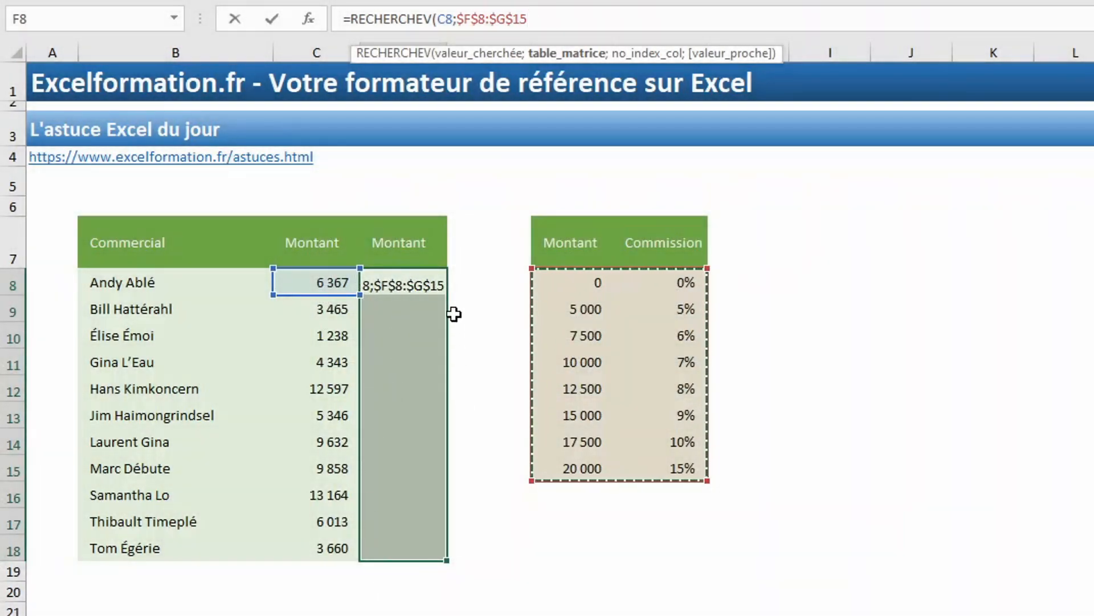
# Complete the RECHERCHEV with column index 2 and approximate match VRAI, and multiply the rate by the amount in C8.
pyautogui.write(';')
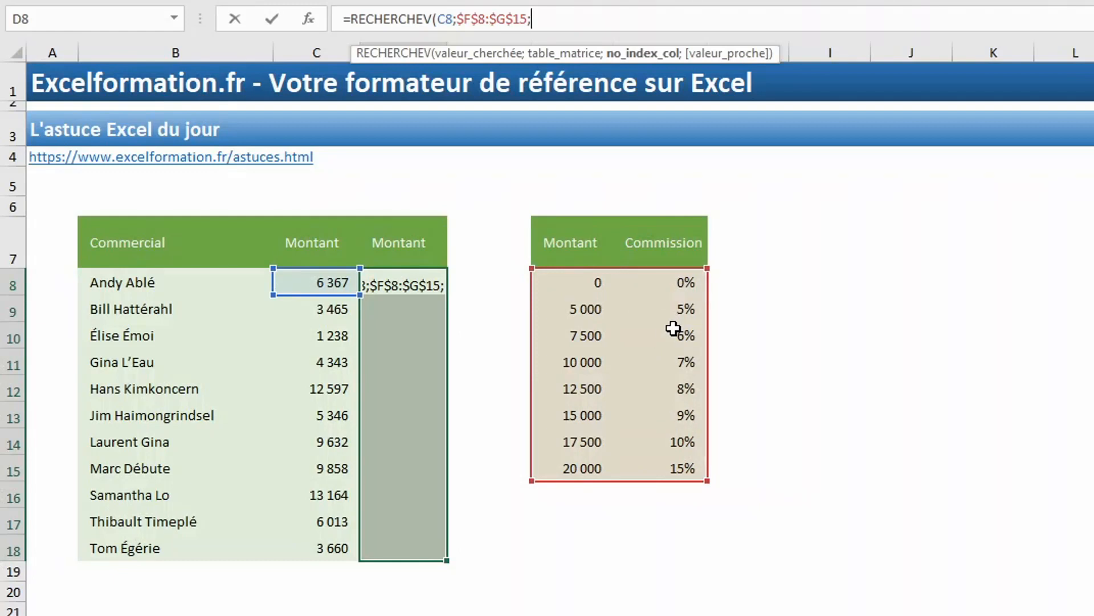
pyautogui.write('2')
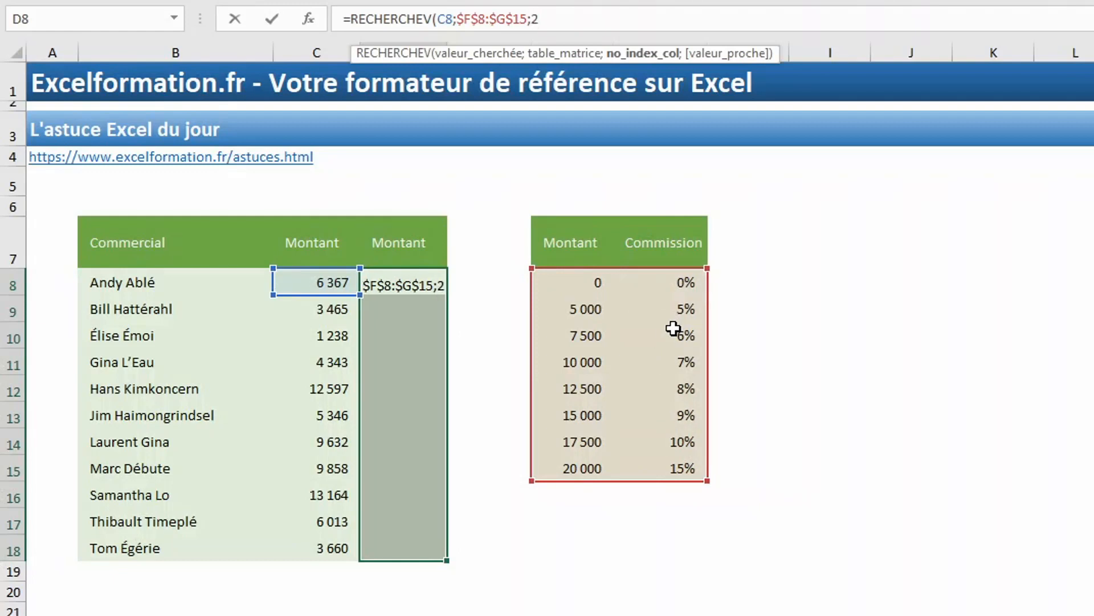
pyautogui.write(';')
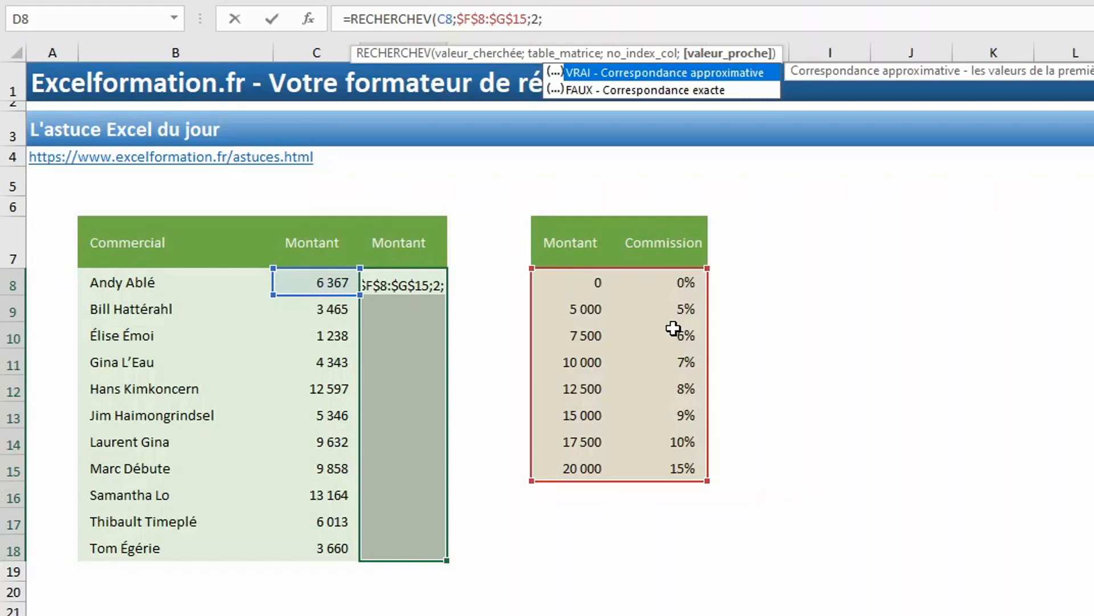
pyautogui.press('Tab')
pyautogui.write(')')
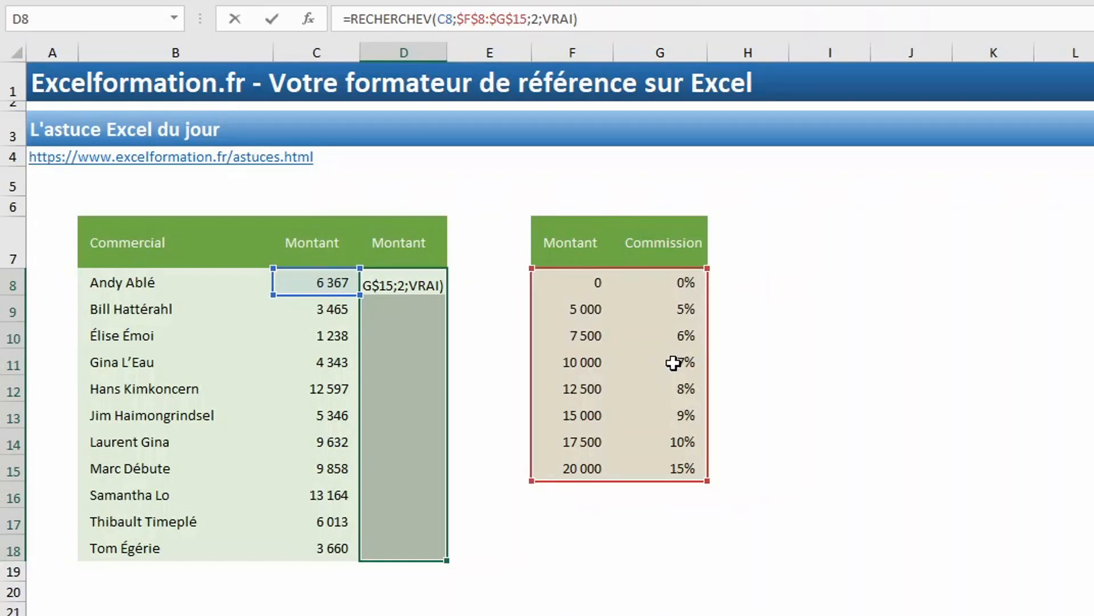
pyautogui.write('*')
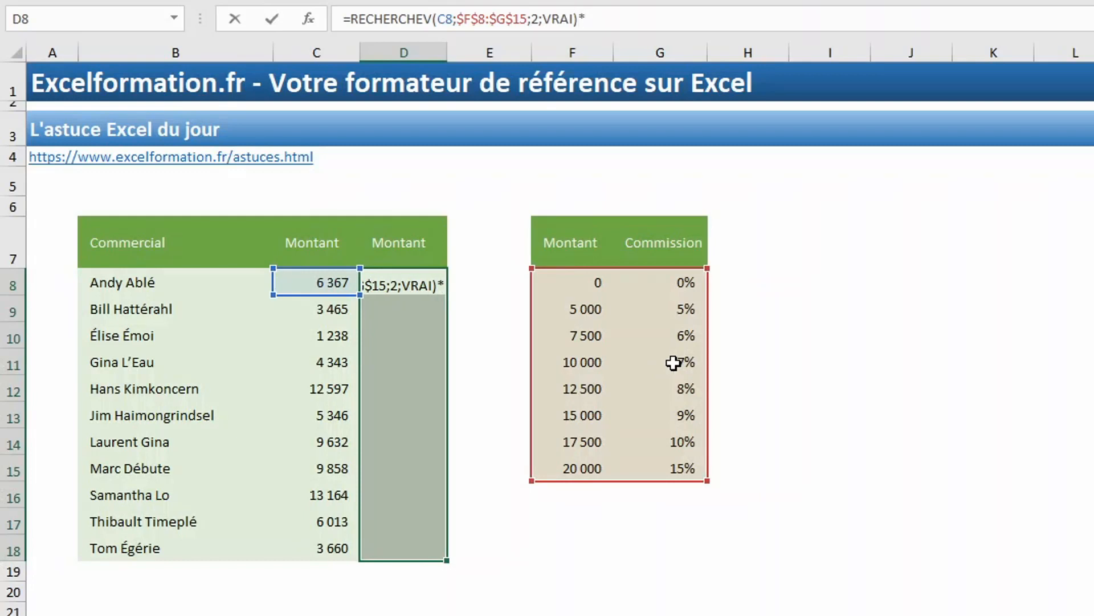
pyautogui.click(328, 279)
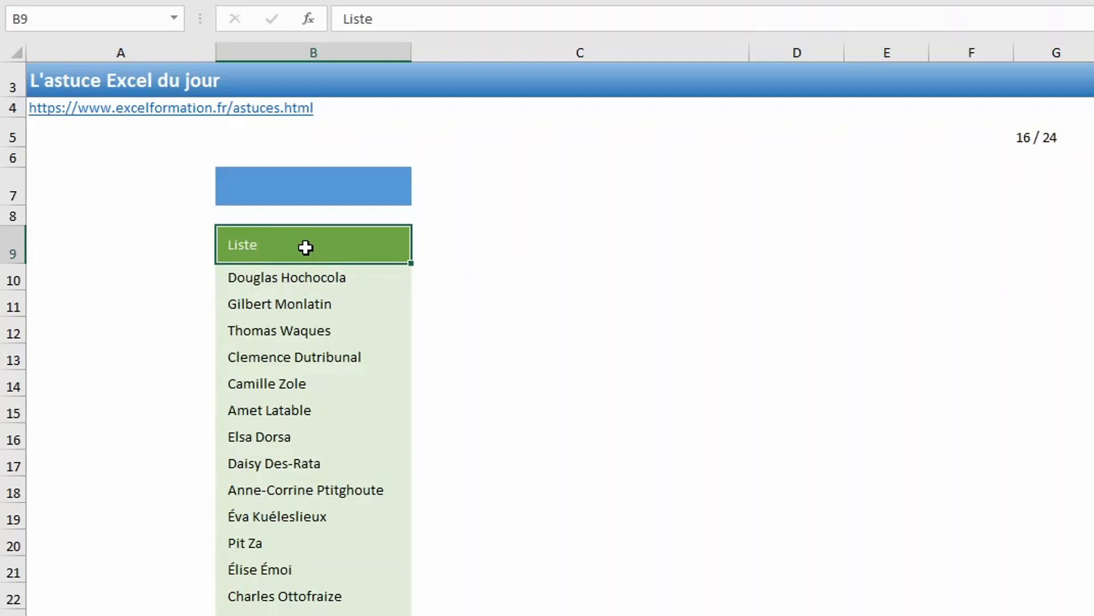
# Begin an INDEX formula in blue cell B7 with the name list B10:B24 as its array.
pyautogui.click(298, 183)
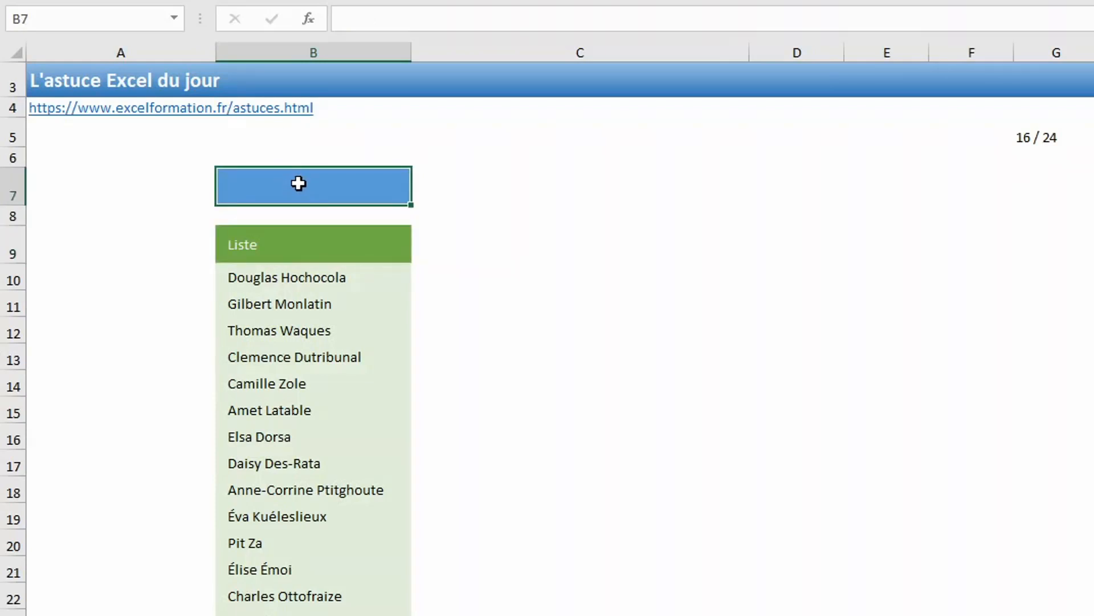
pyautogui.write('=index')
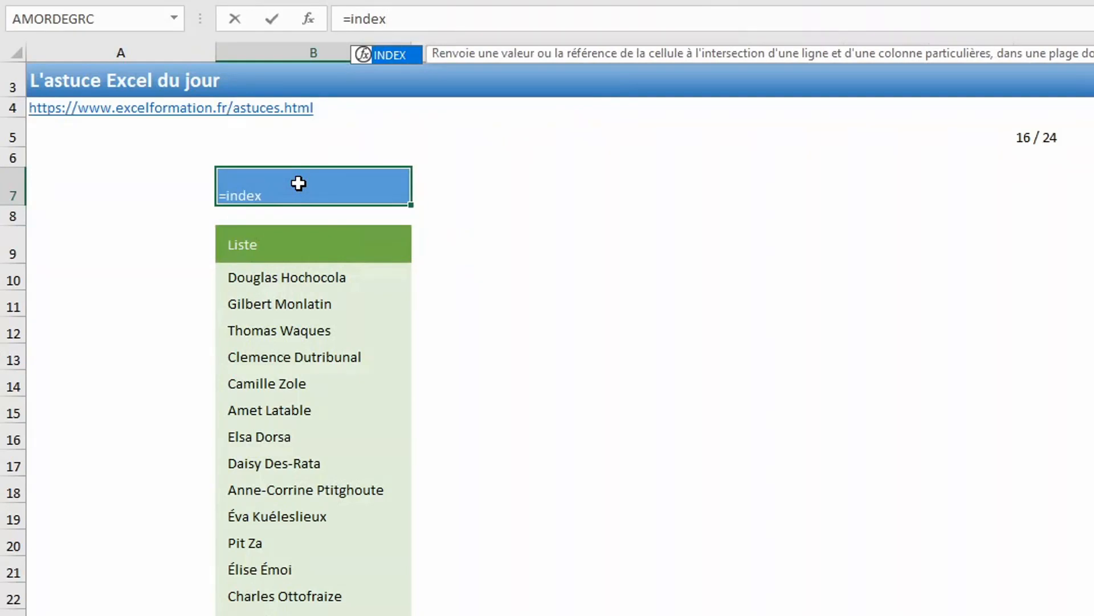
pyautogui.write('(')
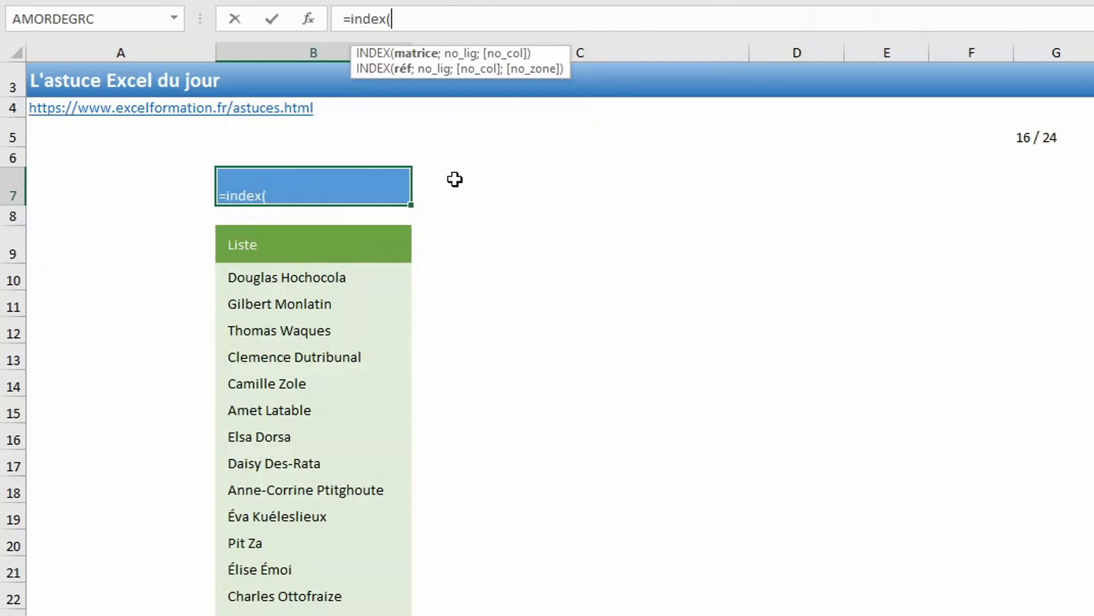
pyautogui.moveTo(307, 278); pyautogui.dragTo(273, 615)
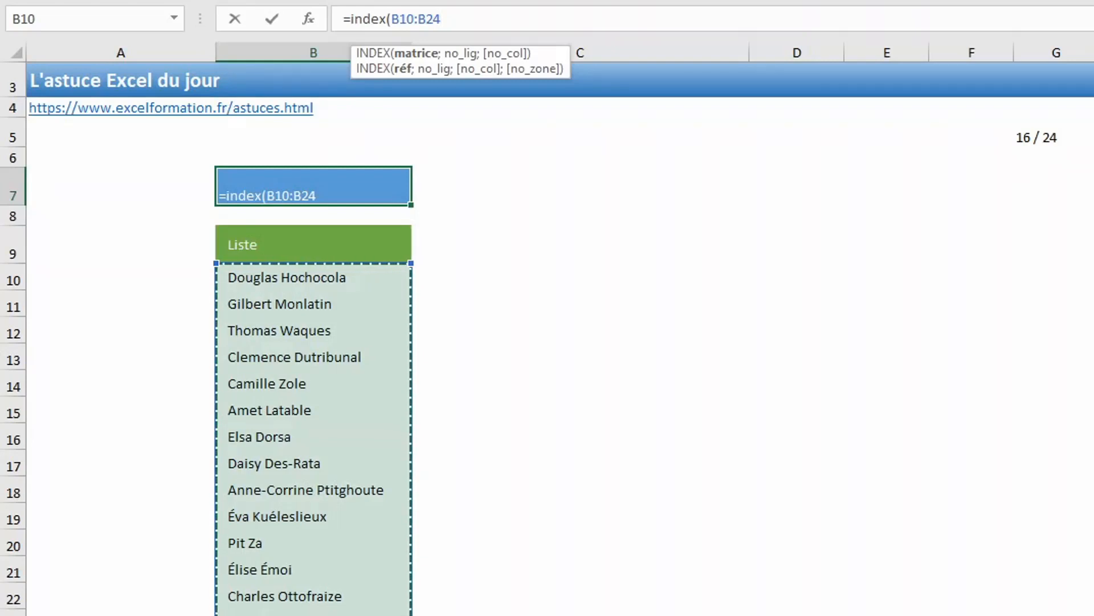
pyautogui.write(';')
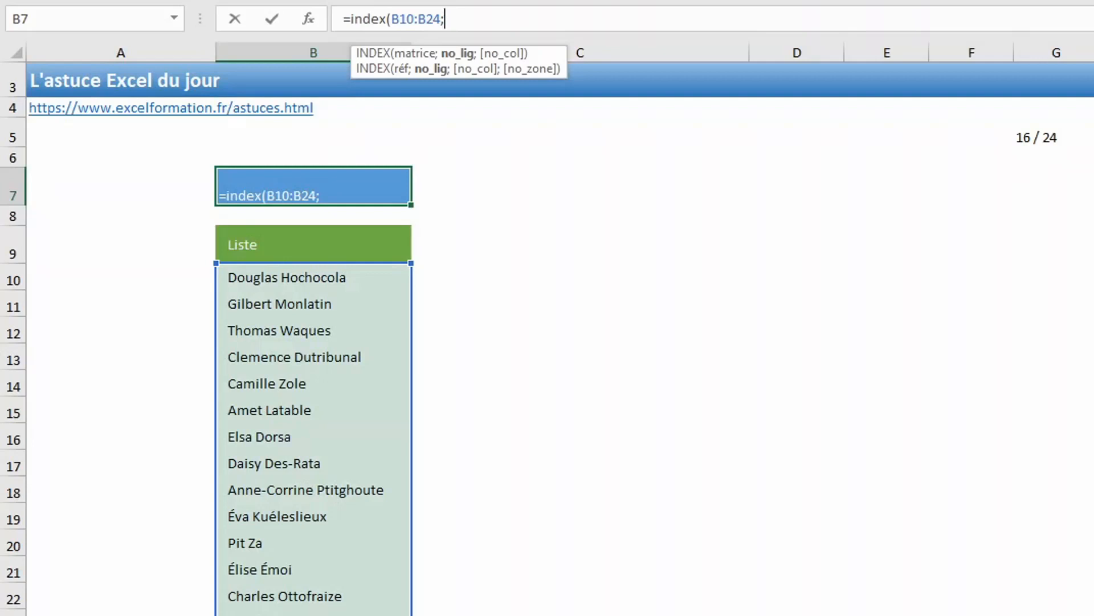
# Complete the INDEX formula in B7 with the row number ALEA.ENTRE.BORNES(1;NBVAL(B10:B24)).
pyautogui.write('ALEA.ENTRE.BORNES(')
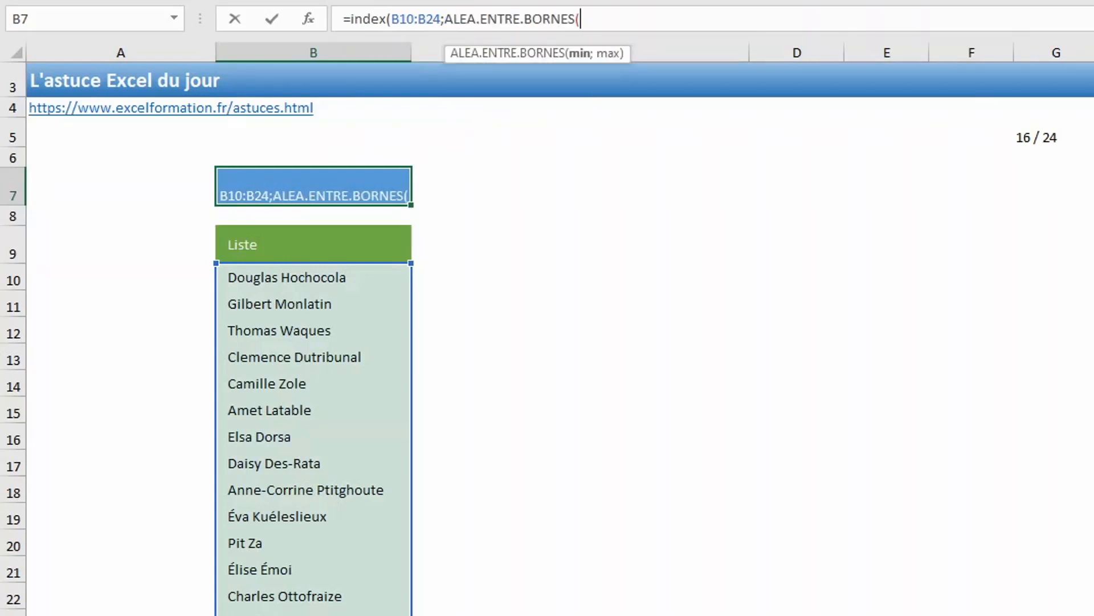
pyautogui.write('1;')
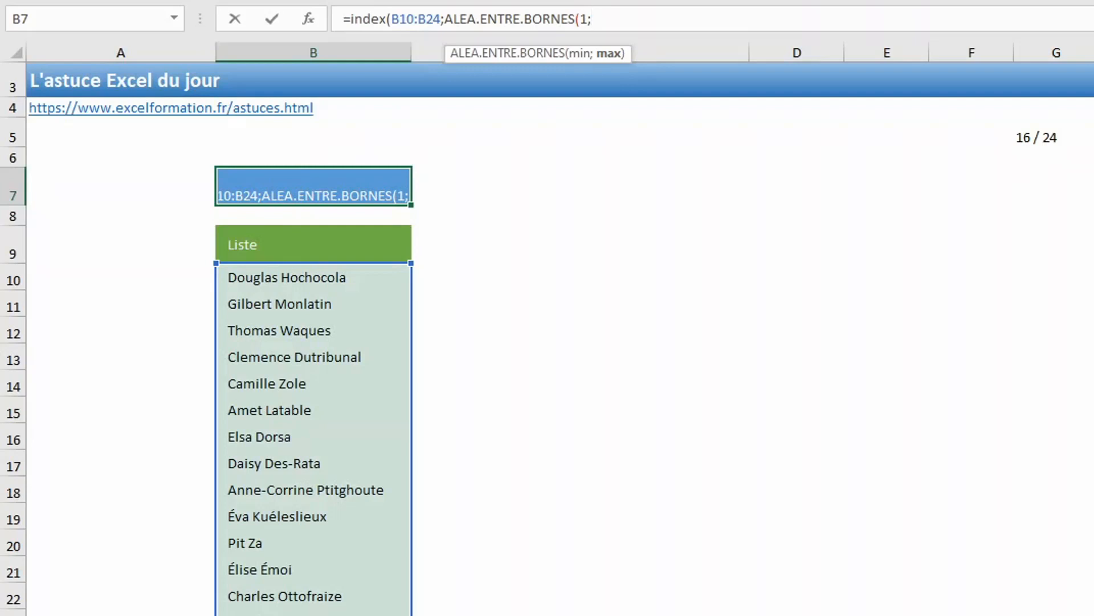
pyautogui.write('nbv')
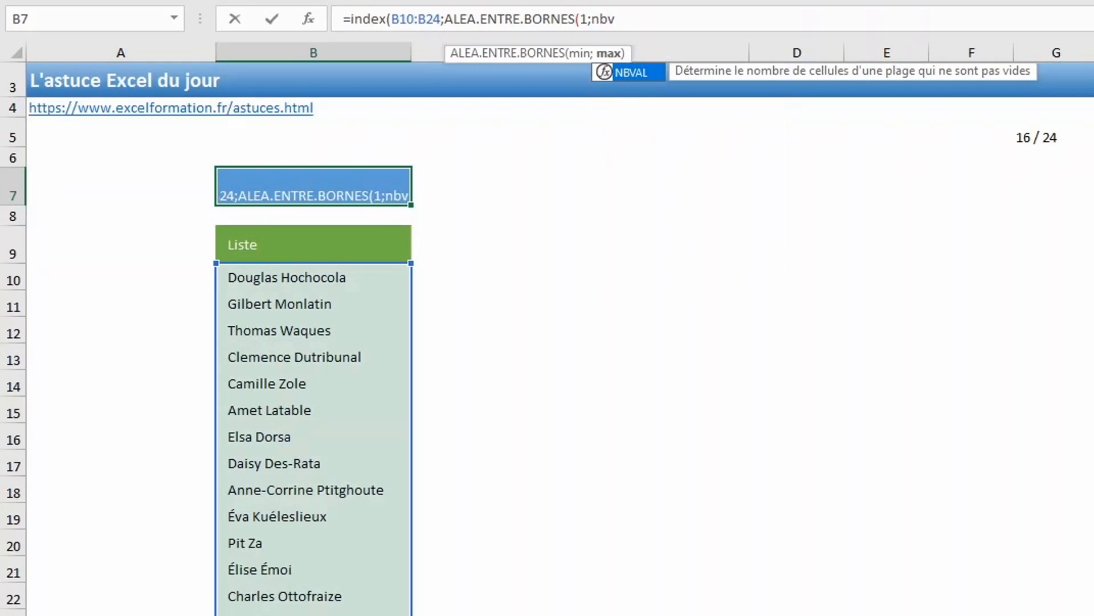
pyautogui.press('Tab')
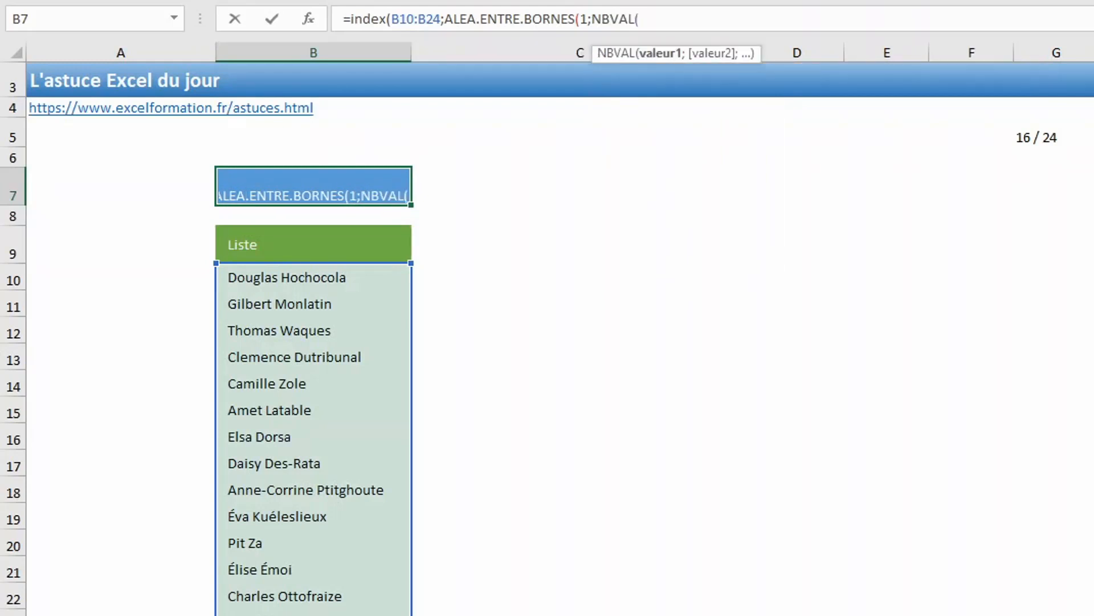
pyautogui.moveTo(261, 278); pyautogui.dragTo(263, 607)
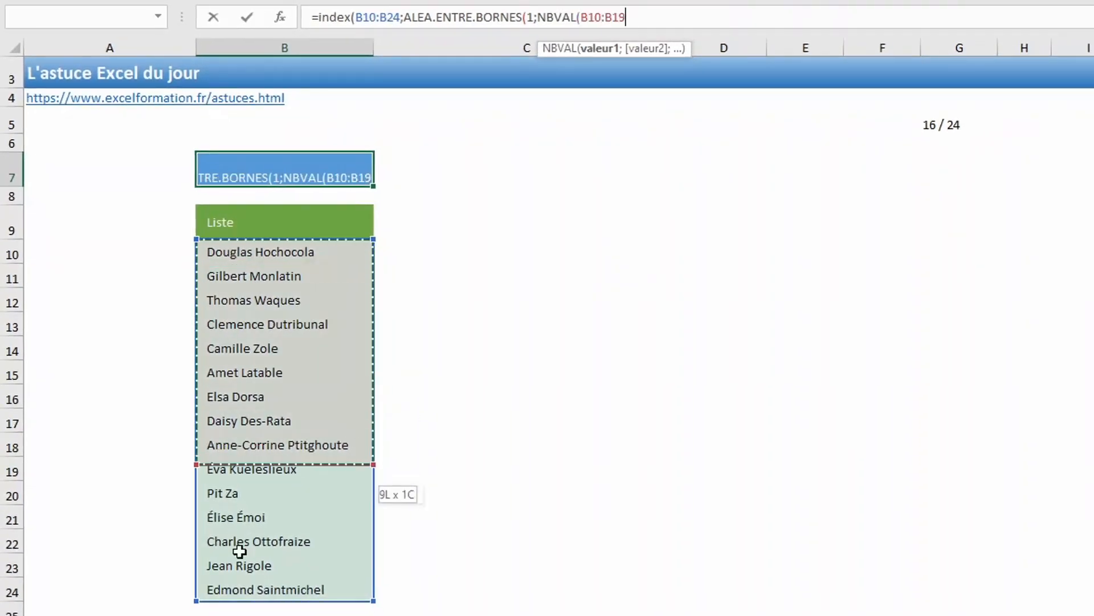
pyautogui.moveTo(239, 551); pyautogui.dragTo(249, 587)
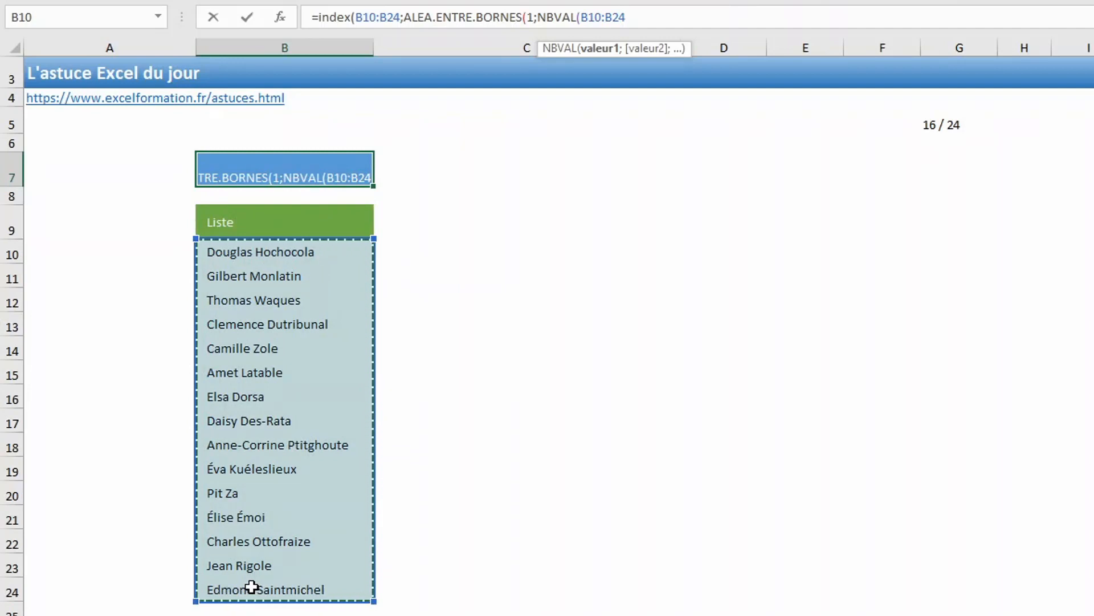
pyautogui.write(')')
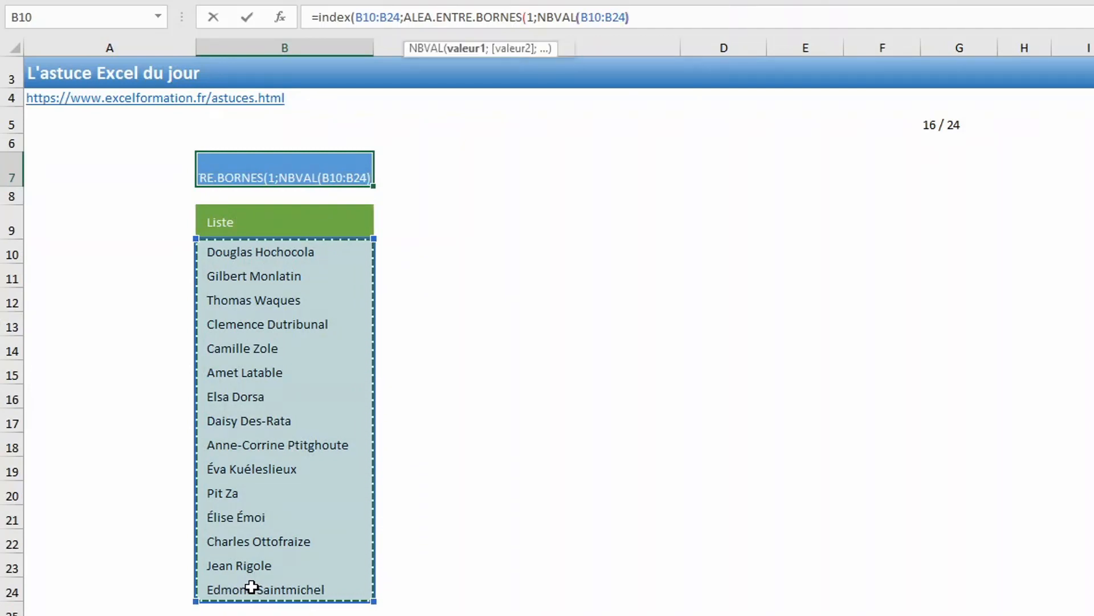
pyautogui.write('))')
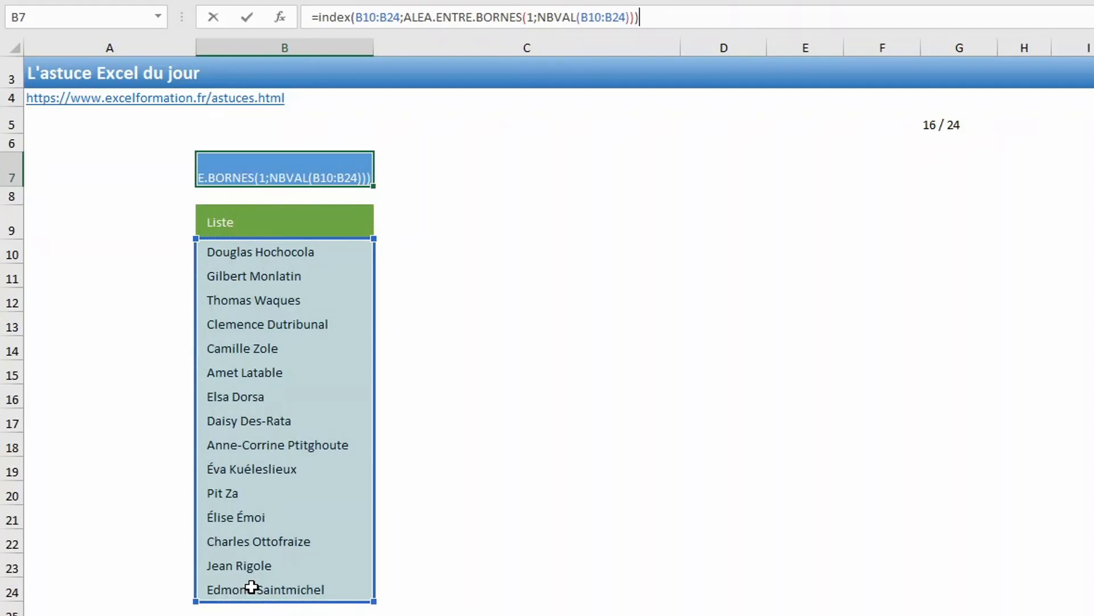
pyautogui.press('Return')
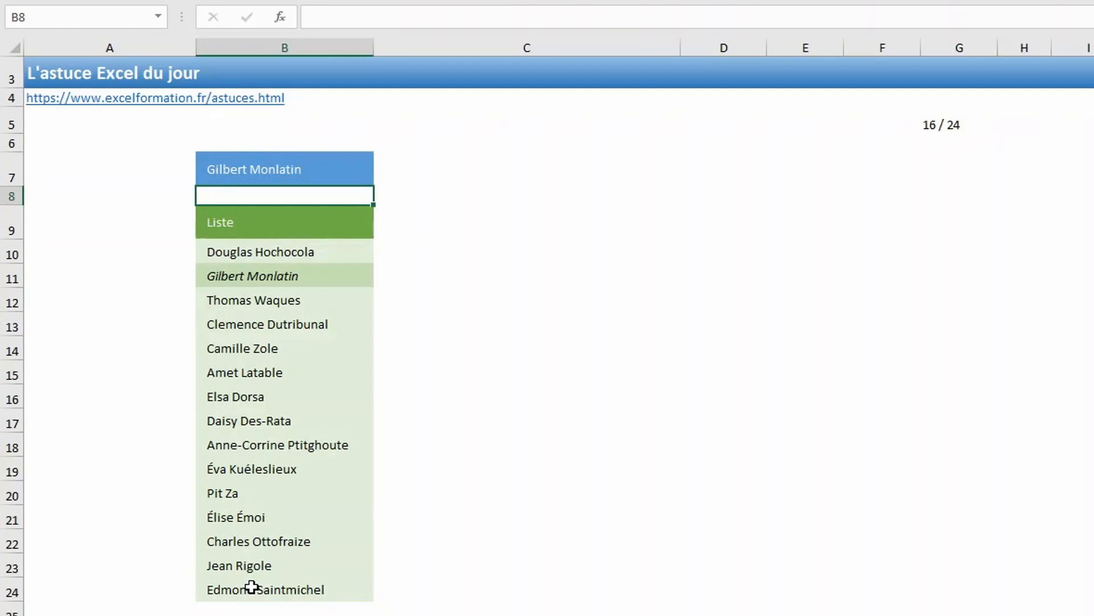
# Recalculate the worksheet three times to draw new random names from the list in B7.
pyautogui.press('F9')
pyautogui.press('F9')
pyautogui.press('F9')
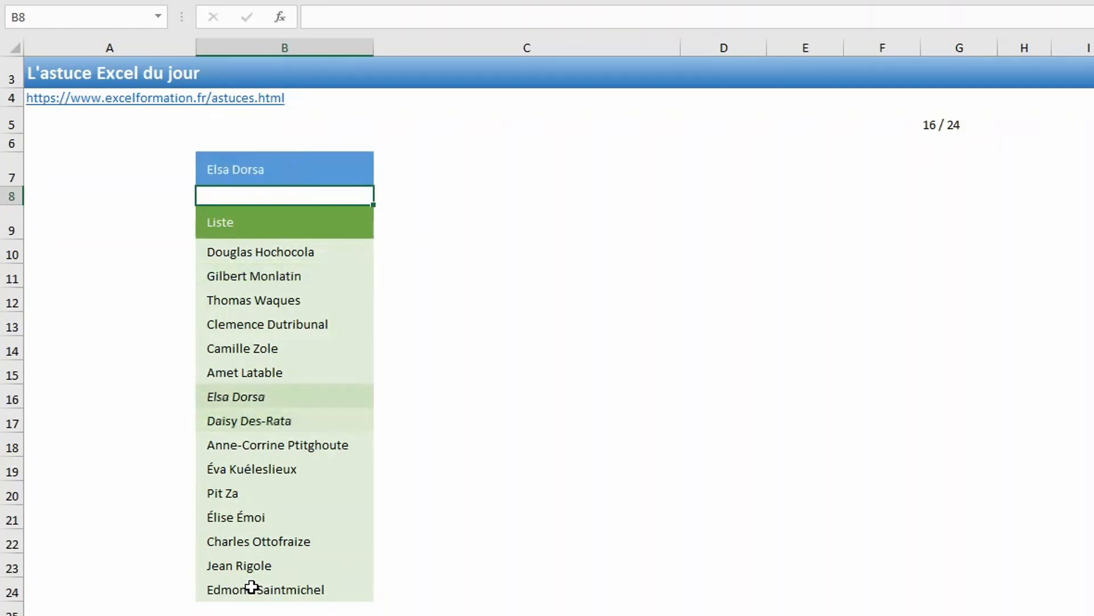